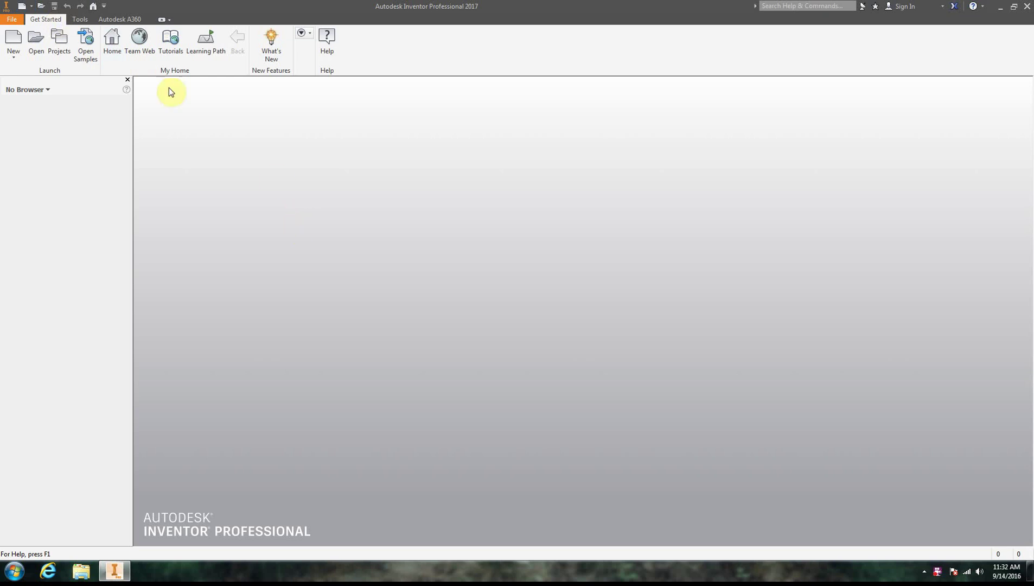
Create a new part and start a 2D sketch on the XZ origin plane
left_click(32, 6)
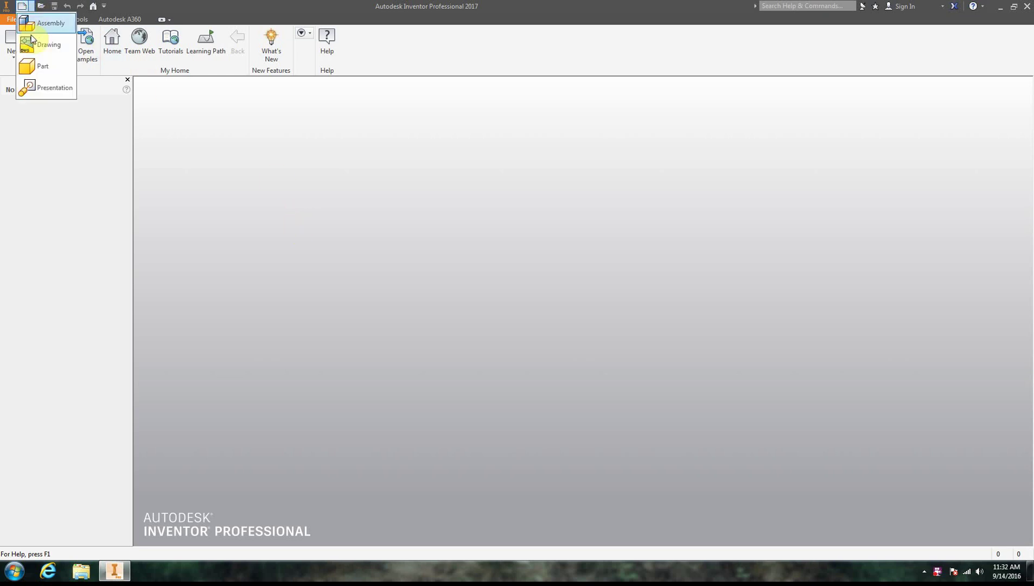
left_click(38, 68)
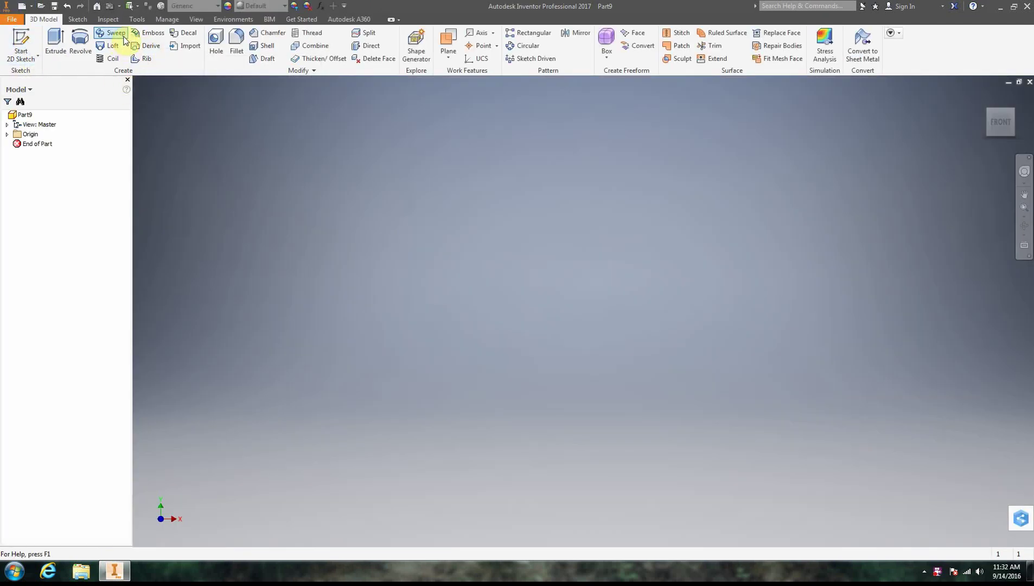
left_click(20, 40)
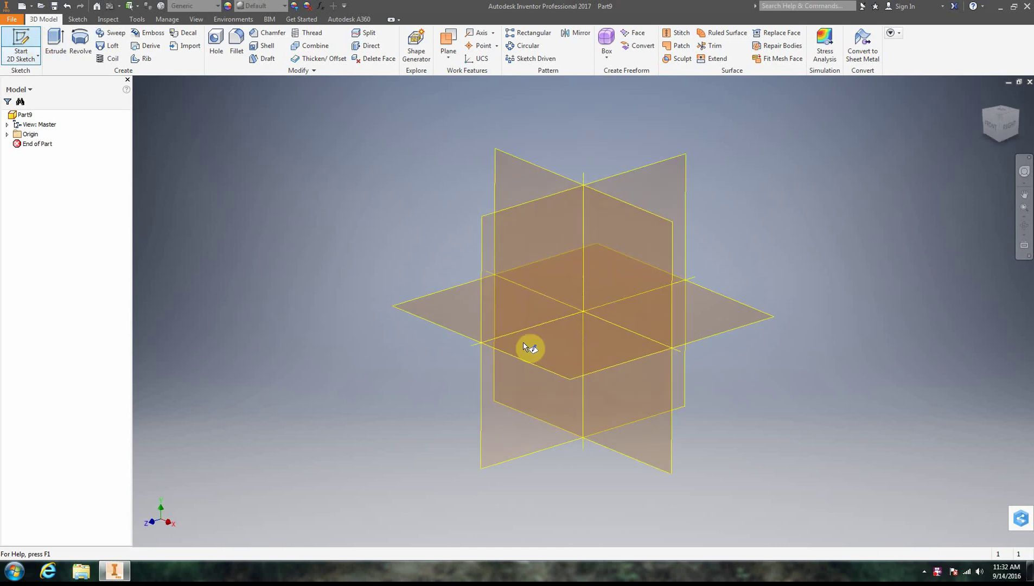
left_click(576, 345)
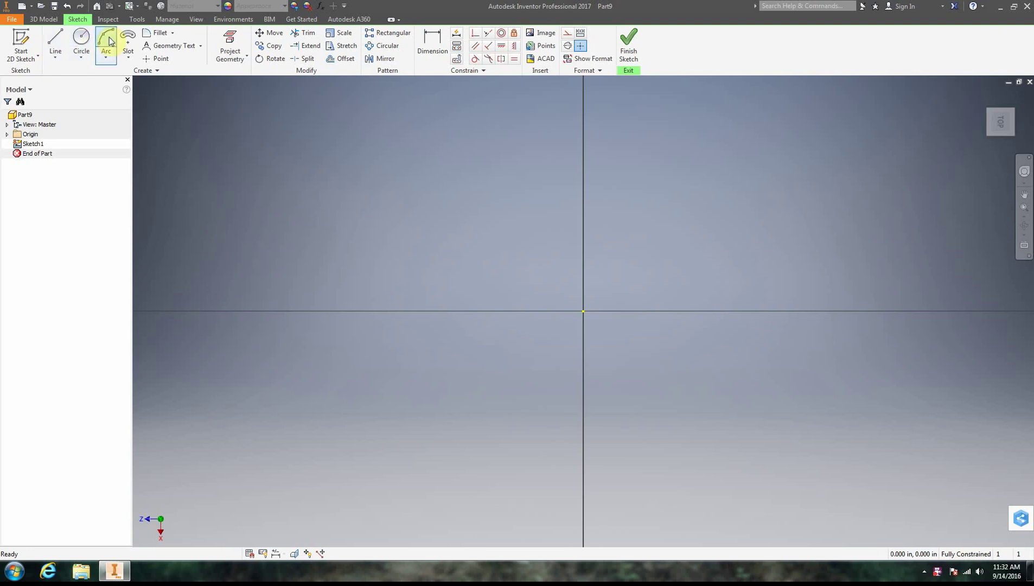
Draw an open S-shaped control vertex spline with five control points, hooking back at its far end, and finish the sketch
left_click(55, 57)
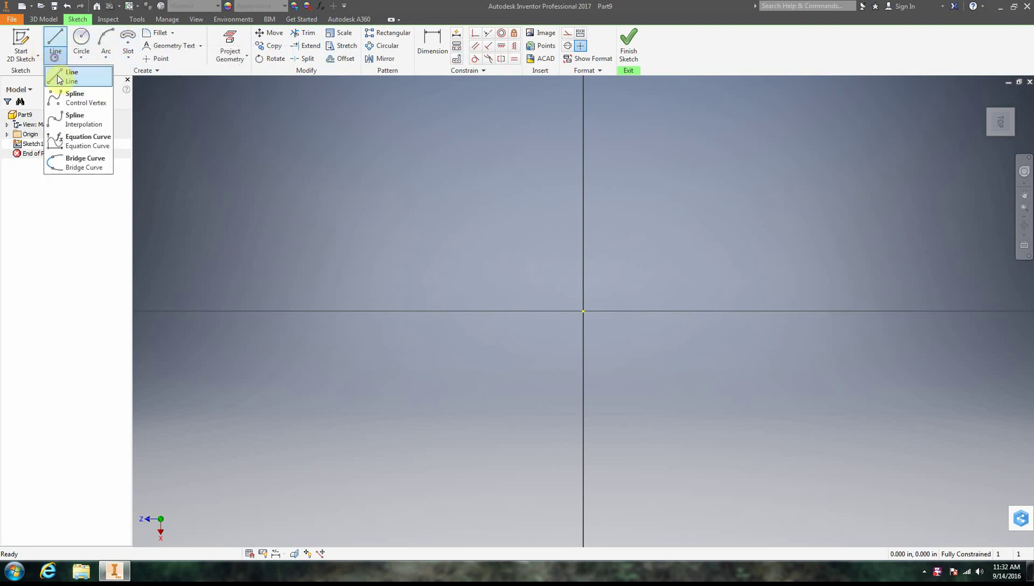
left_click(75, 103)
left_click(164, 337)
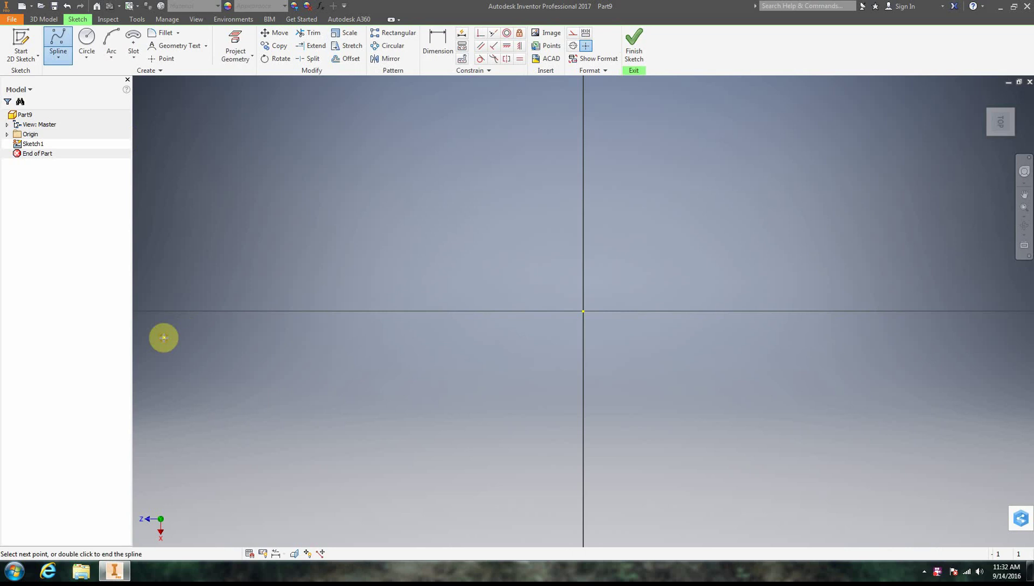
left_click(378, 277)
left_click(722, 316)
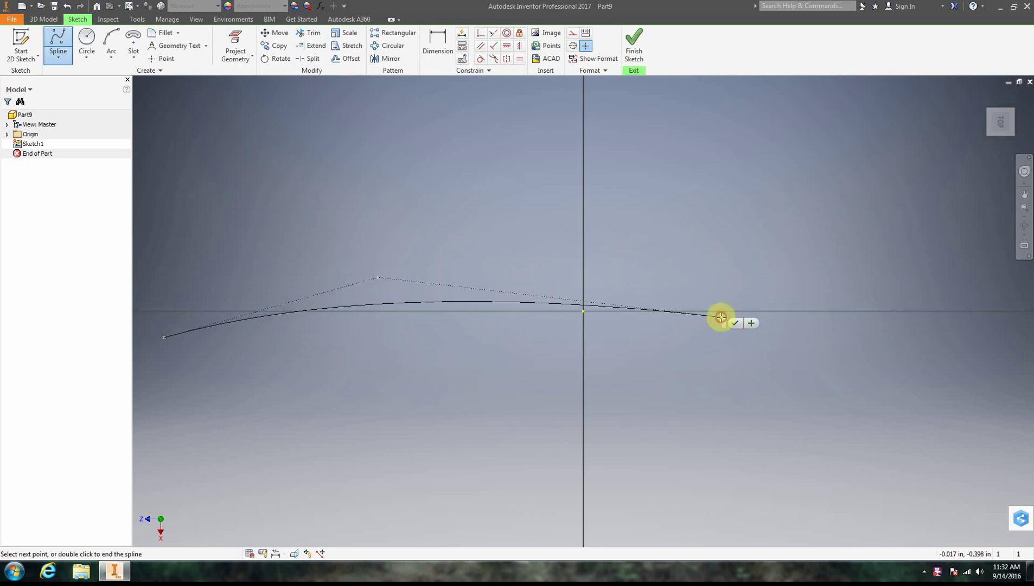
left_click(942, 295)
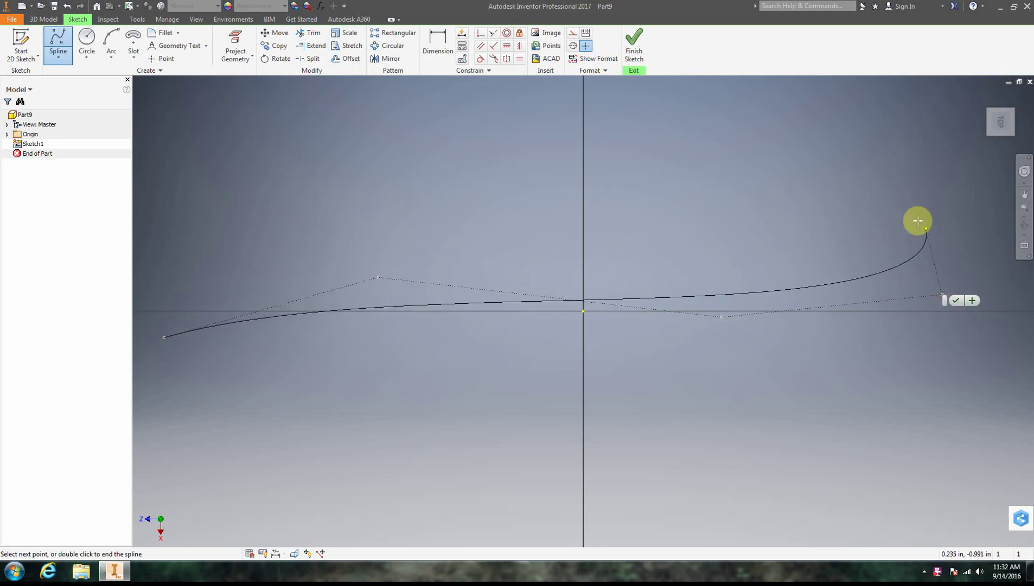
left_click(873, 191)
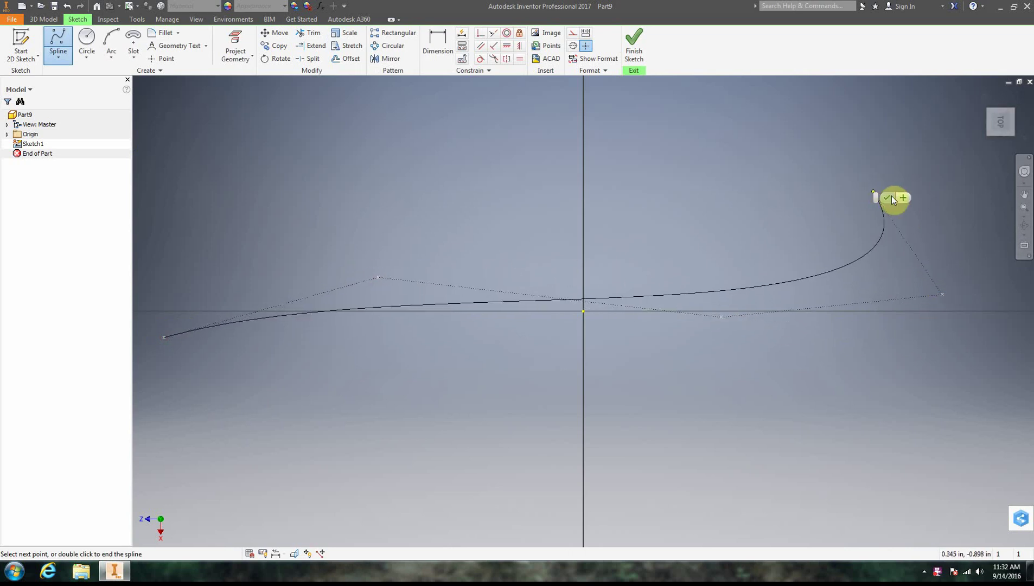
left_click(888, 198)
right_click(482, 463)
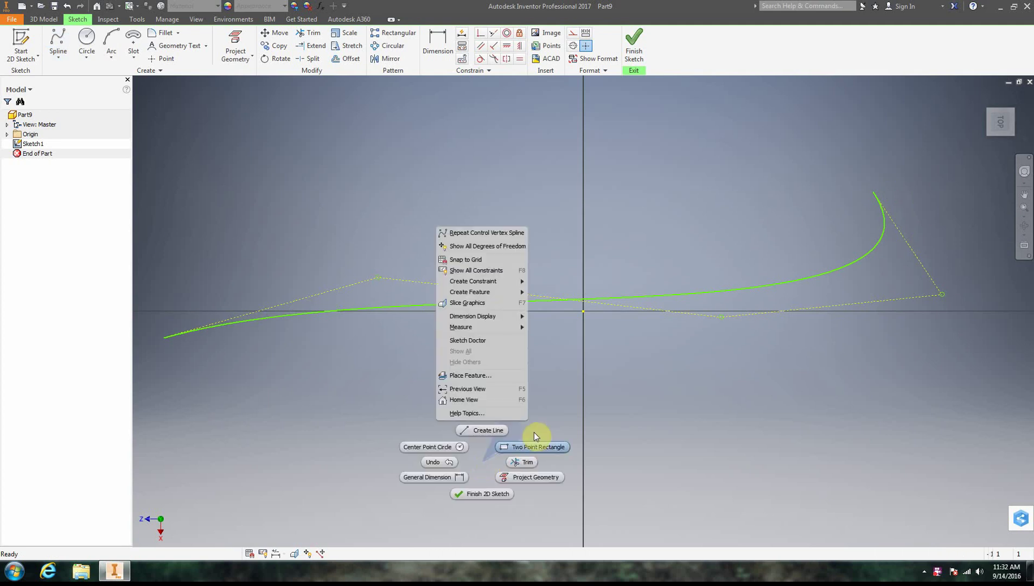
left_click(498, 495)
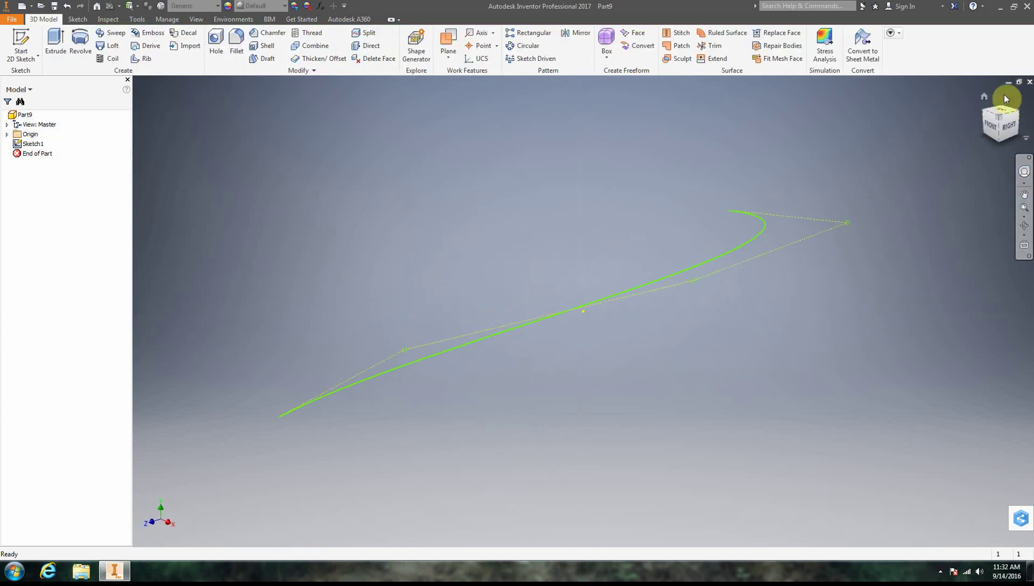
mouse_move(1009, 137)
left_mouse_down()
mouse_move(974, 127)
mouse_move(998, 122)
mouse_move(985, 118)
mouse_move(1024, 135)
mouse_move(1012, 112)
mouse_move(968, 89)
mouse_move(926, 78)
mouse_move(924, 108)
left_mouse_up()
left_click(446, 36)
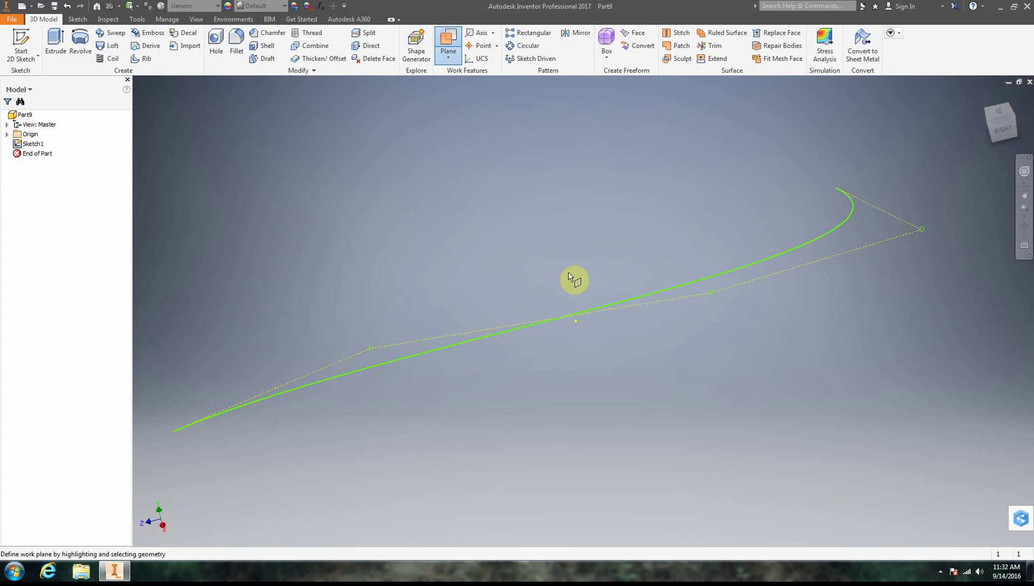
right_click(445, 50)
left_click(445, 57)
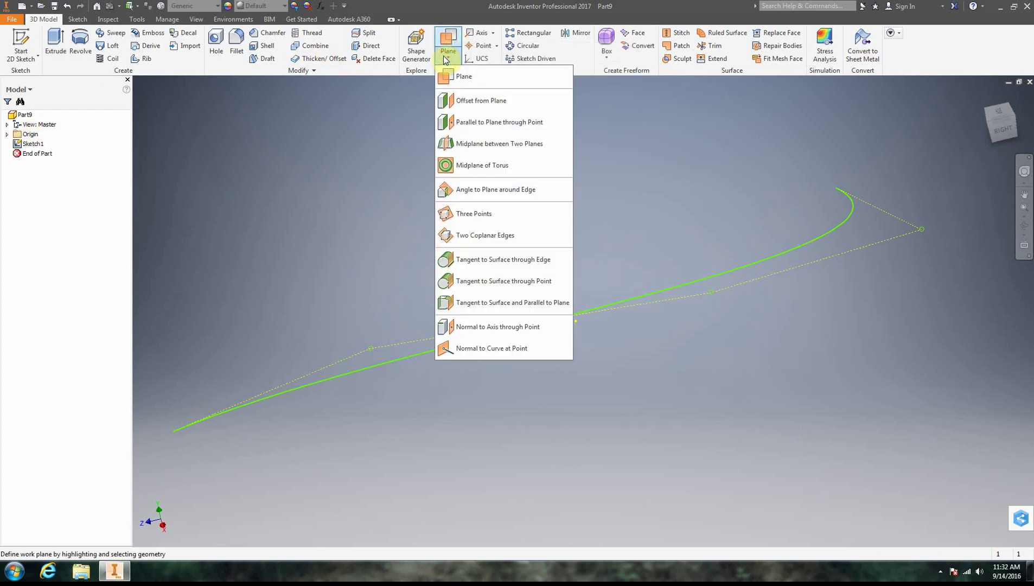
left_click(471, 103)
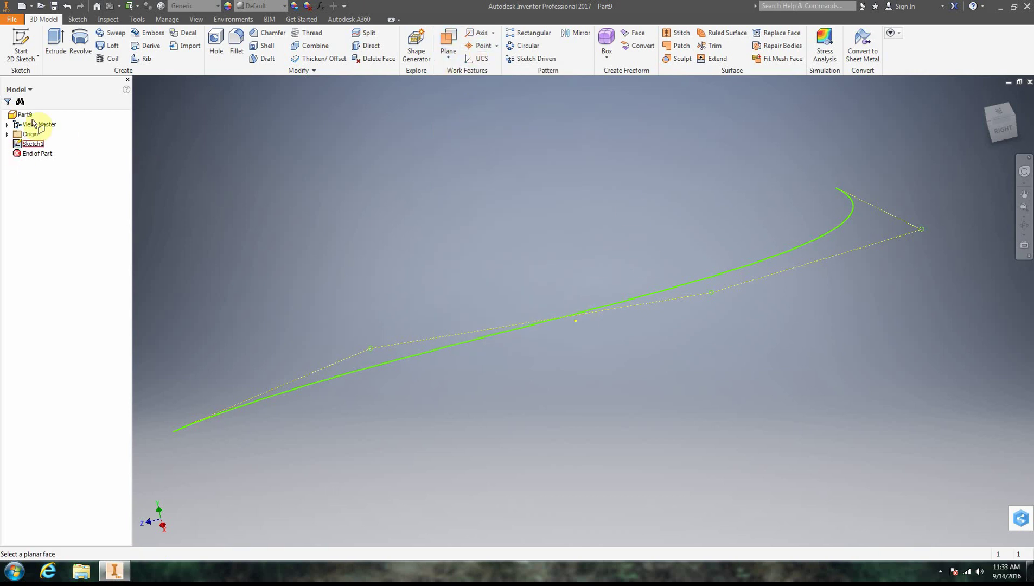
left_click(8, 125)
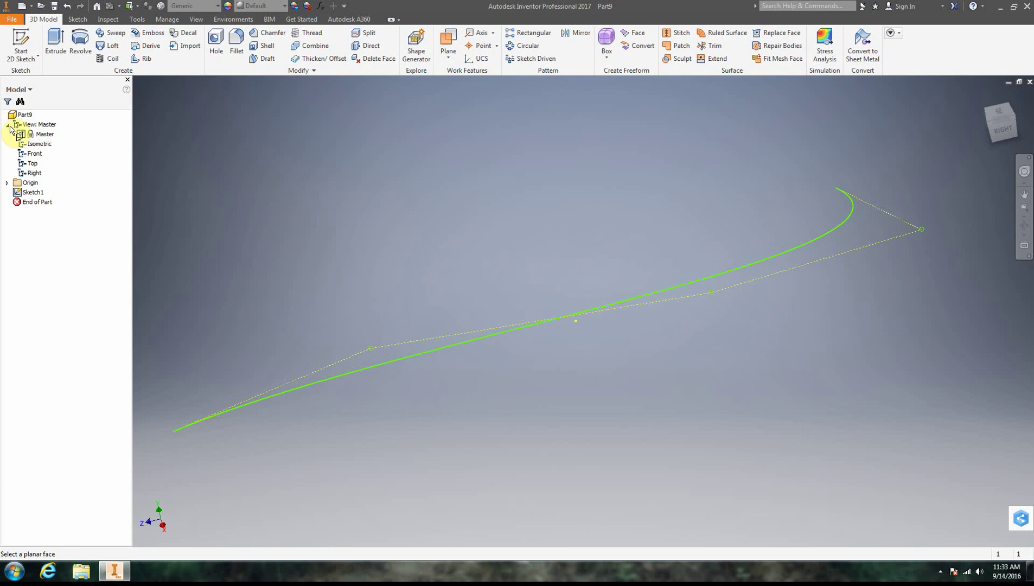
left_click(7, 124)
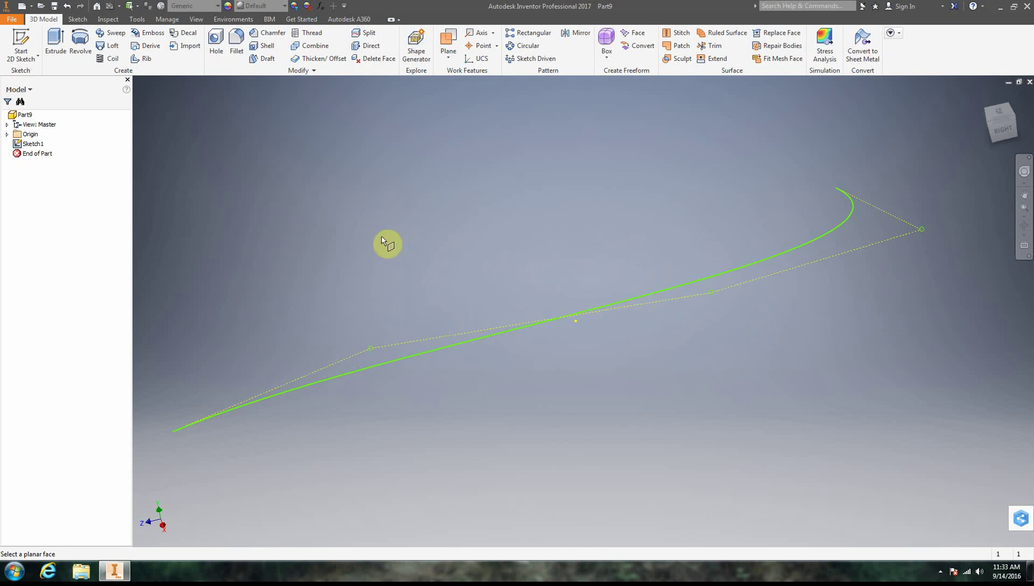
left_click(7, 134)
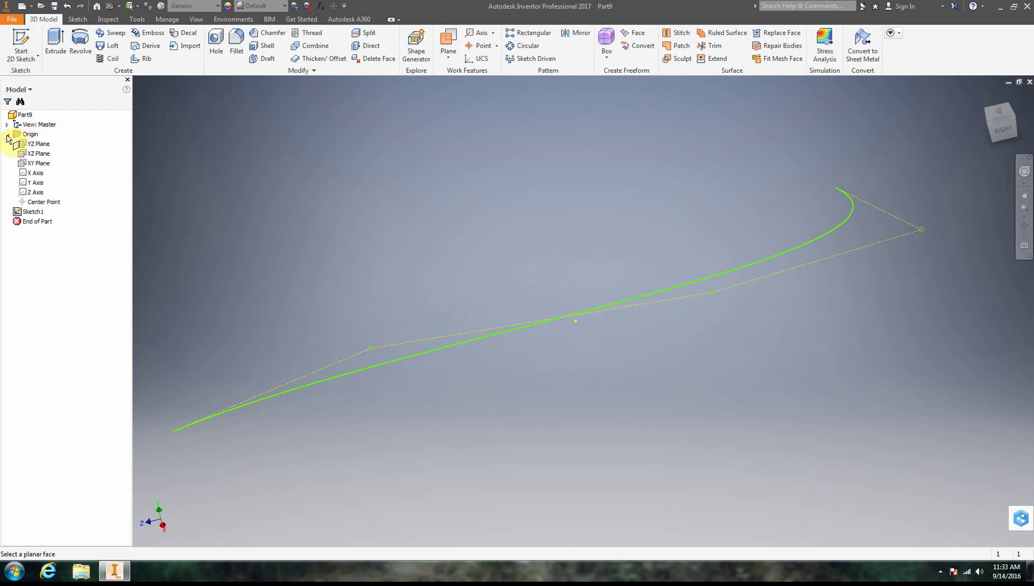
left_click(37, 164)
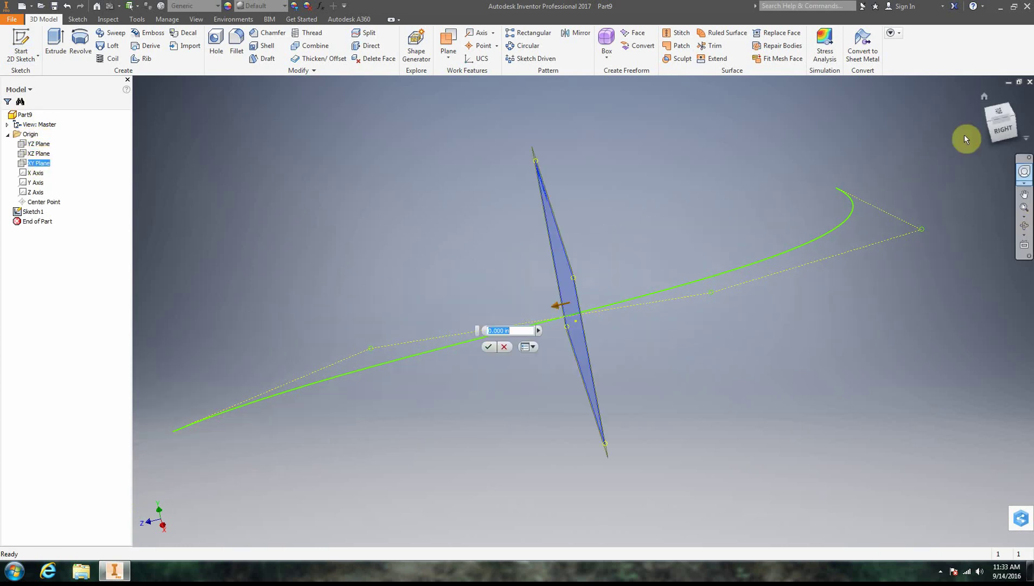
left_click(989, 125)
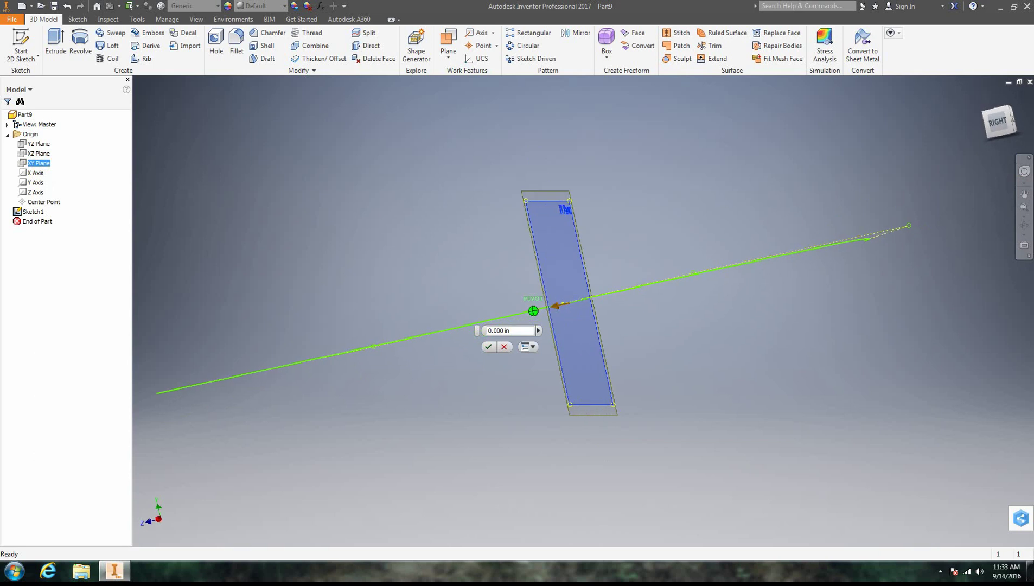
left_click_drag(1002, 120, 674, 207)
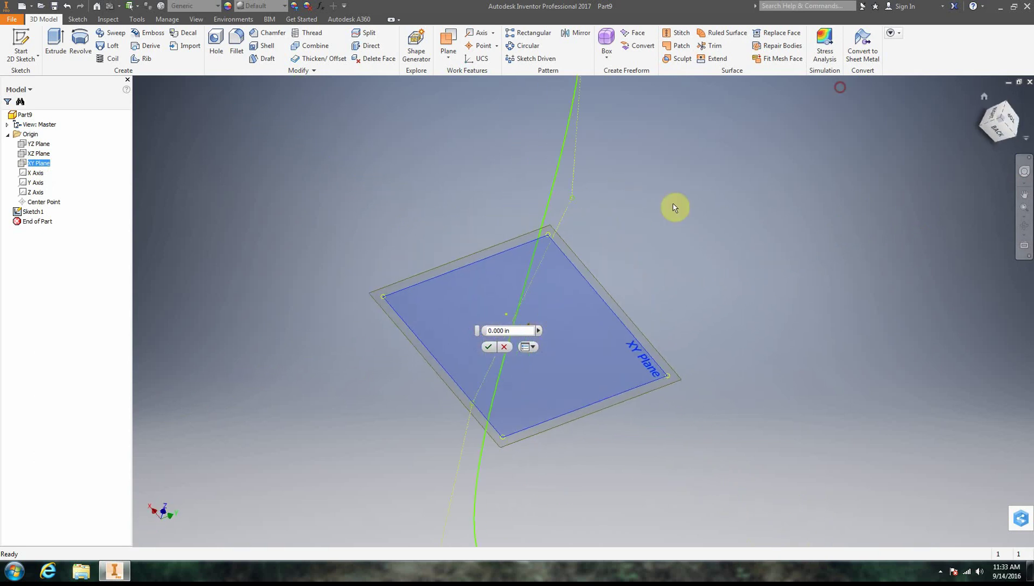
left_click(504, 347)
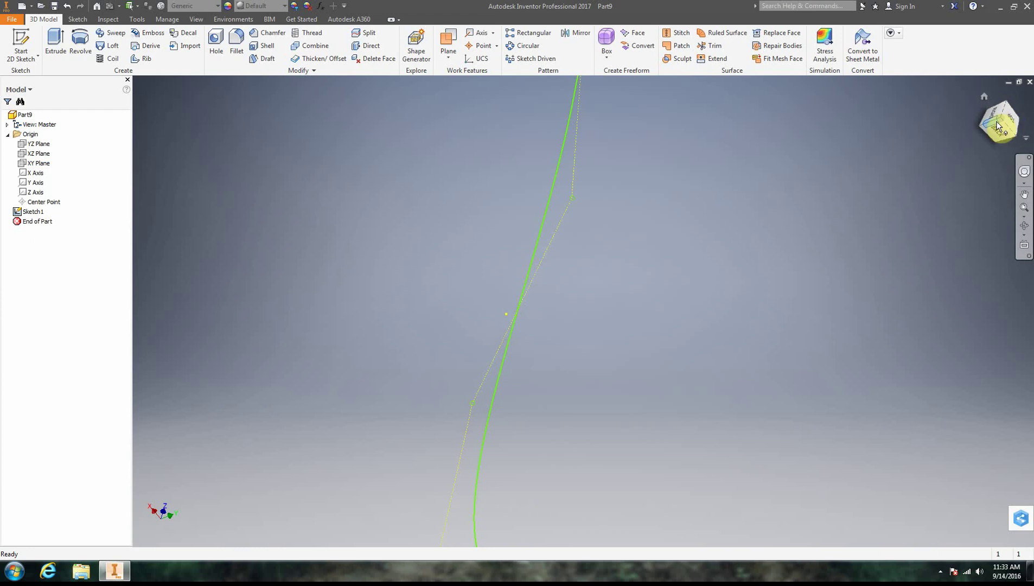
Create a work plane offset -0.750 in from the XY origin plane, crossing the spline near its hooked end
left_click_drag(1000, 127, 1000, 122)
middle_click_drag(624, 348, 760, 390, "shift")
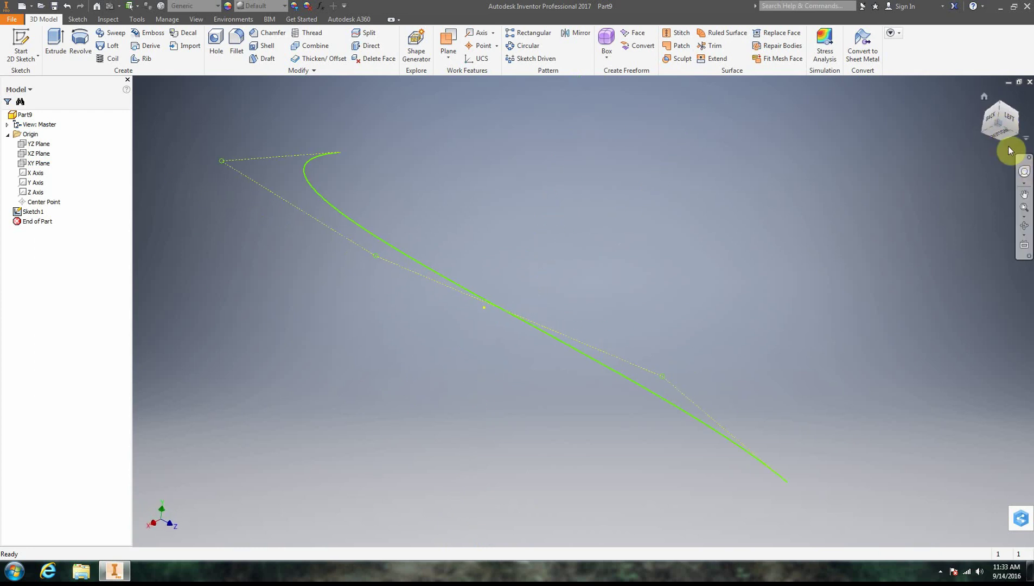
left_click(1008, 117)
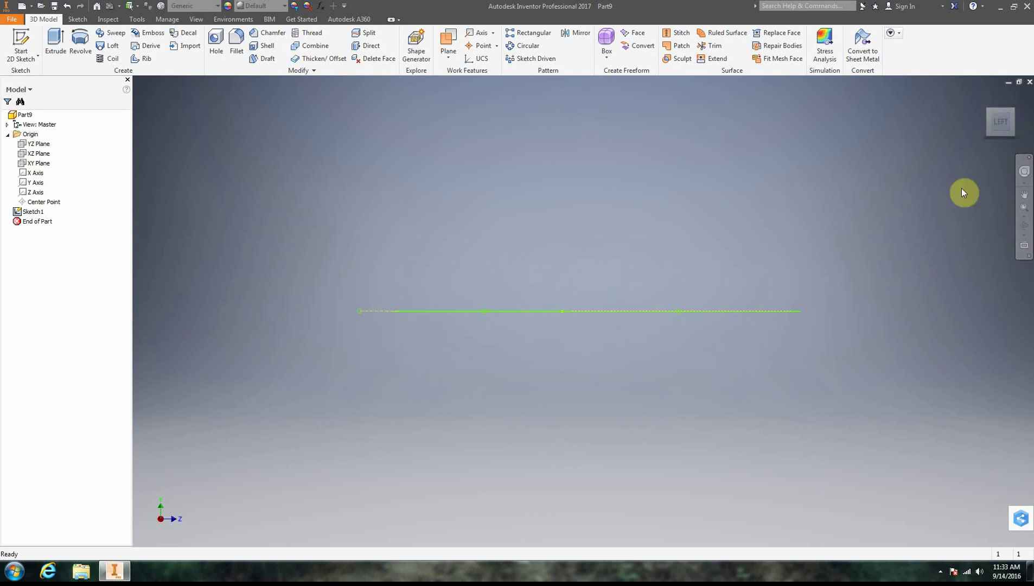
mouse_move(997, 120)
left_mouse_down()
mouse_move(1001, 206)
mouse_move(999, 128)
left_mouse_up()
left_click(449, 58)
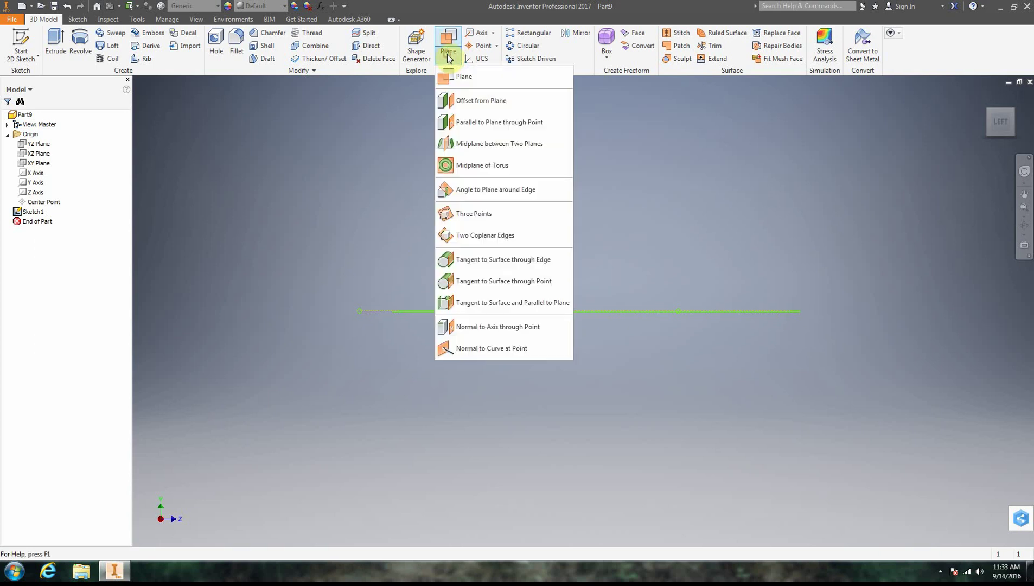
left_click(465, 101)
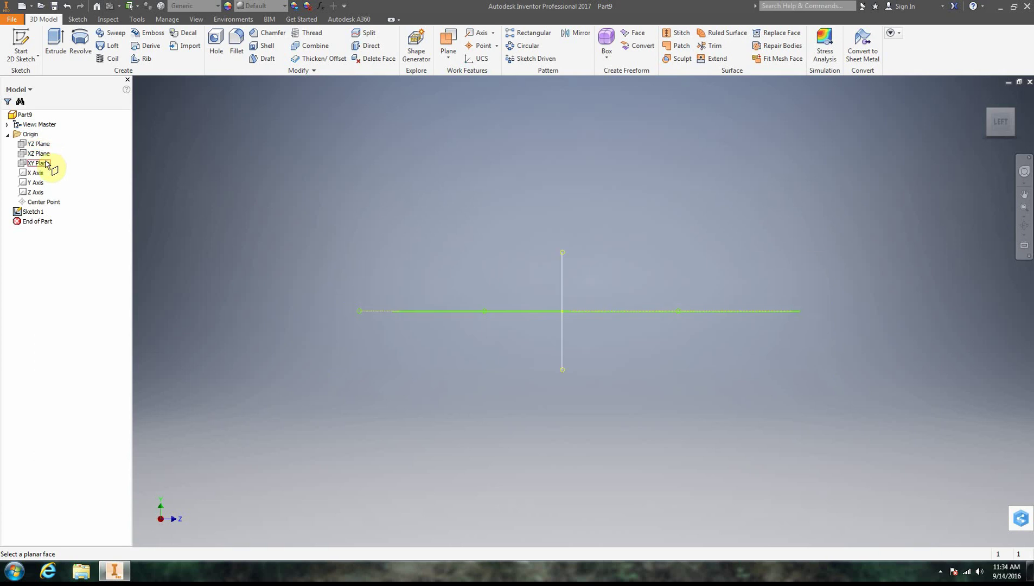
left_click(46, 163)
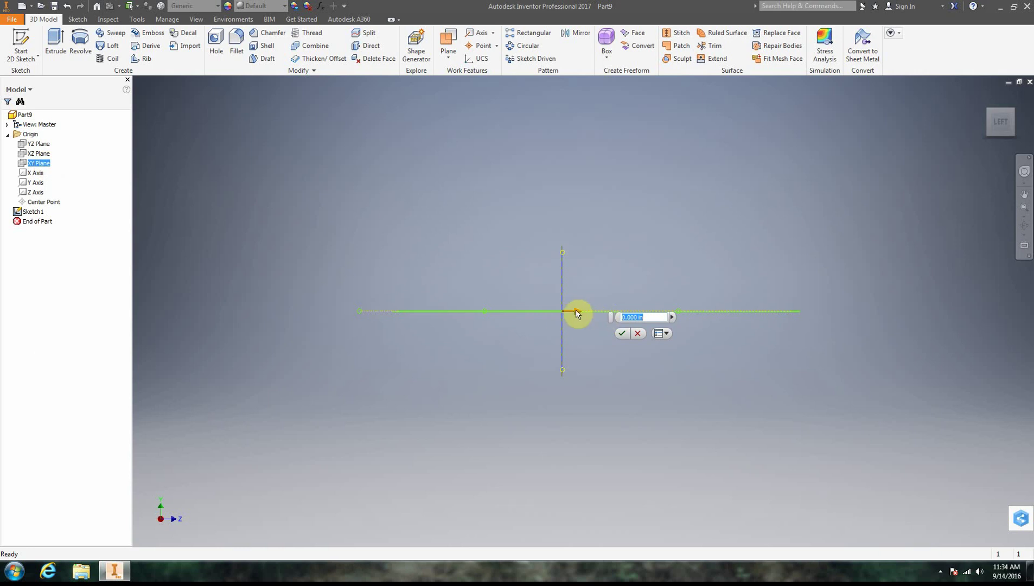
left_click_drag(577, 316, 417, 315)
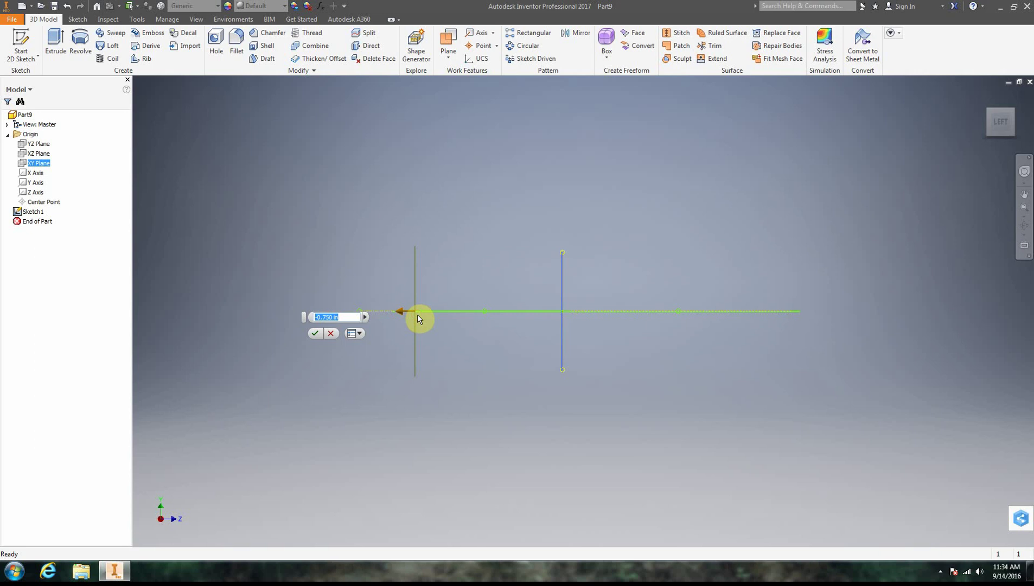
left_click(315, 336)
left_click(314, 335)
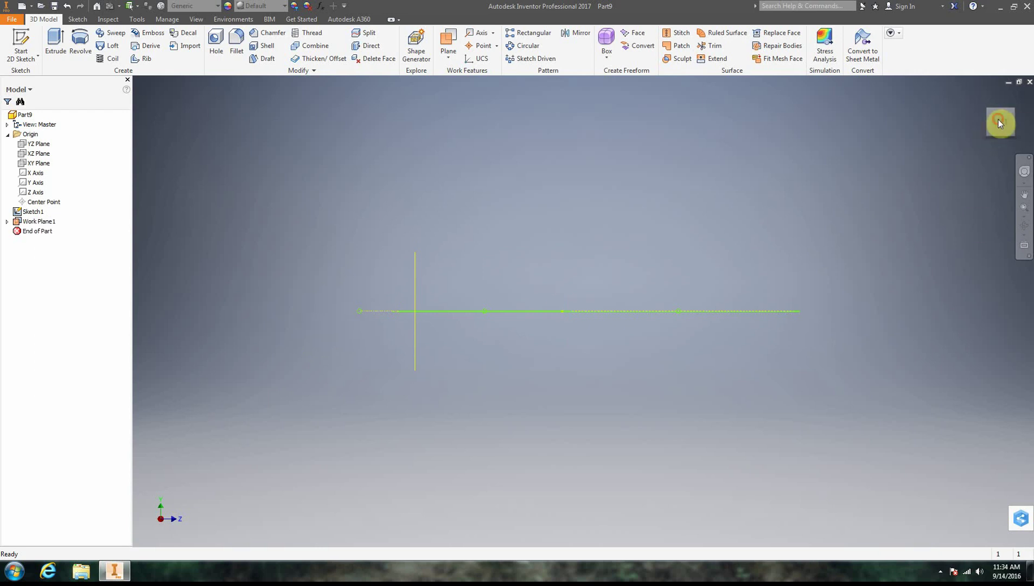
left_click(1011, 111)
mouse_move(584, 311)
middle_mouse_down("shift")
mouse_move(548, 348)
mouse_move(521, 401)
mouse_move(456, 331)
mouse_move(461, 239)
mouse_move(542, 282)
mouse_move(563, 326)
mouse_move(510, 299)
mouse_move(596, 325)
mouse_move(589, 402)
mouse_move(624, 396)
mouse_move(618, 332)
middle_mouse_up("shift")
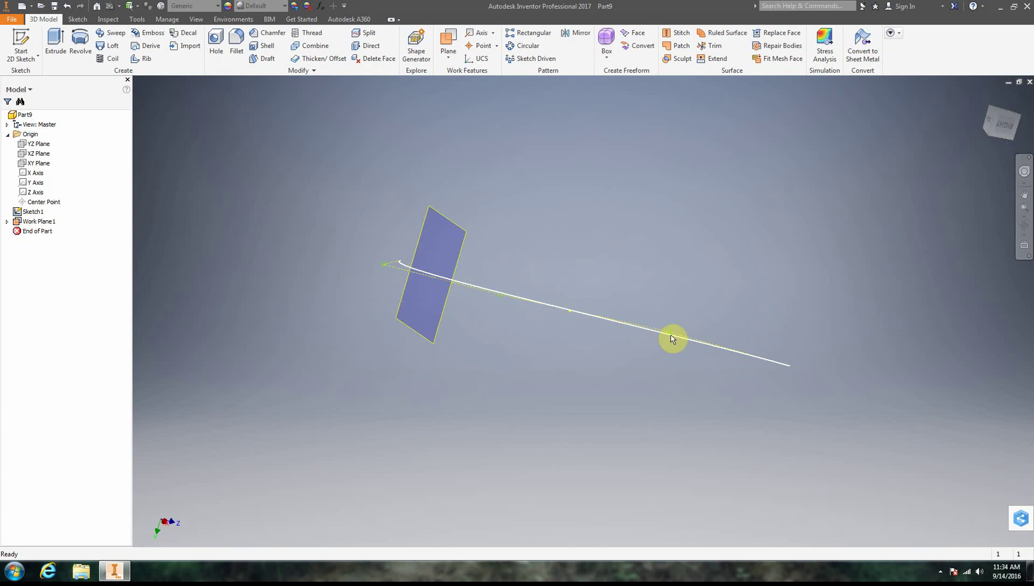
left_click(20, 38)
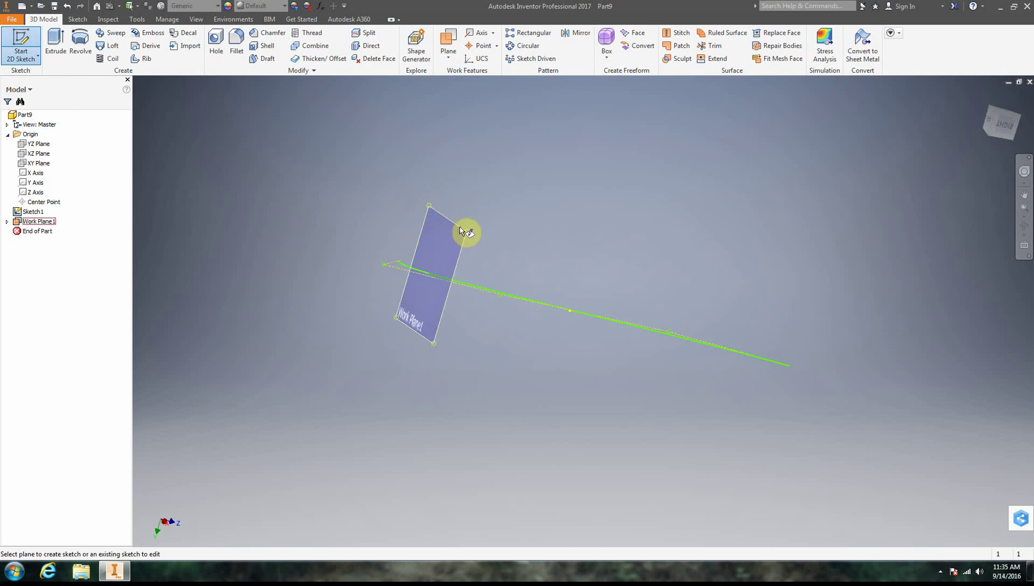
right_click(462, 185)
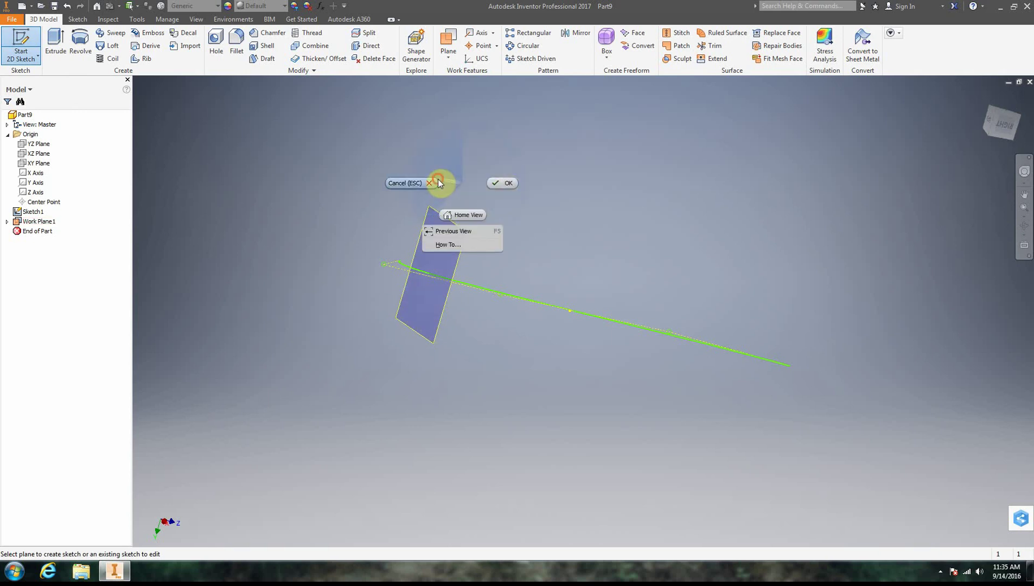
left_click(437, 182)
Start a new sketch on the offset work plane and view it at an angle with the spline
left_click(459, 222)
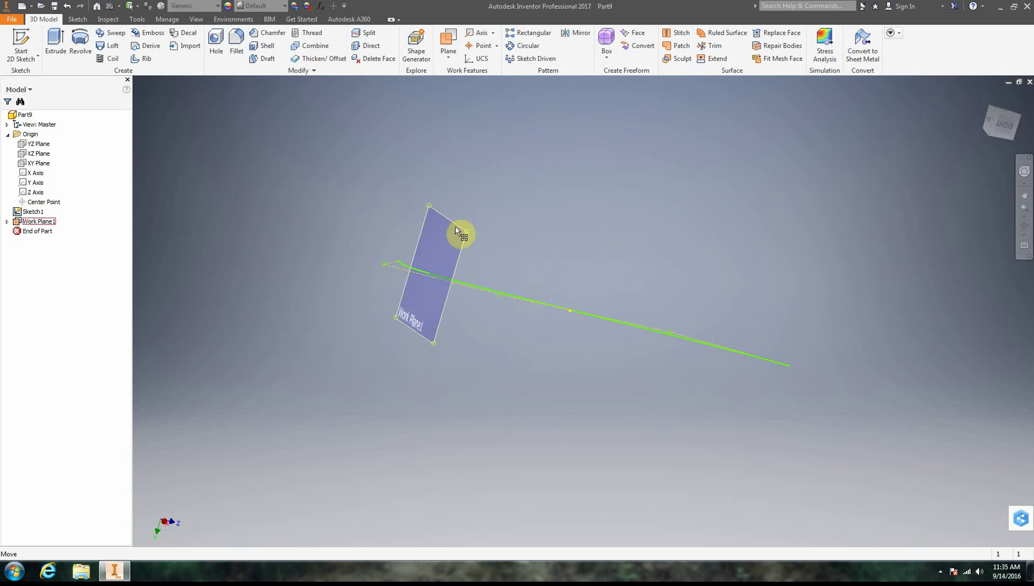
right_click(456, 230)
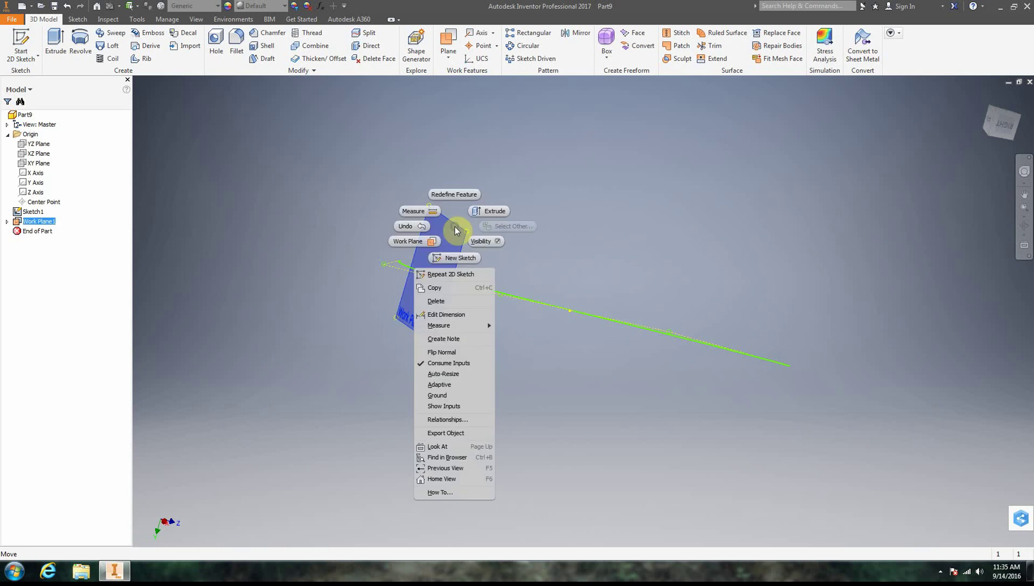
left_click(455, 258)
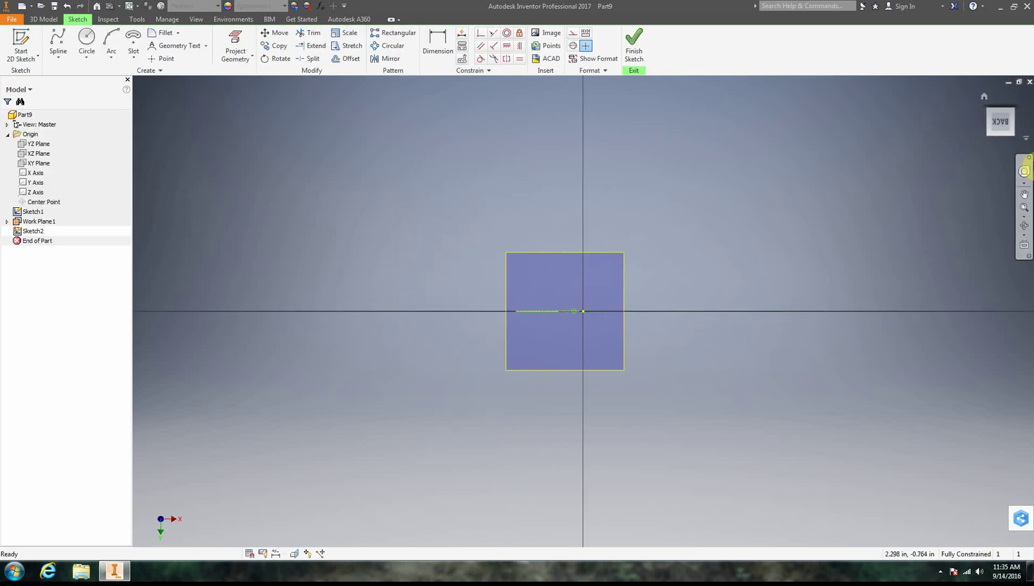
mouse_move(998, 130)
left_mouse_down()
mouse_move(934, 130)
mouse_move(964, 147)
mouse_move(940, 115)
mouse_move(979, 130)
mouse_move(998, 124)
left_mouse_up()
middle_click_drag(565, 312, 574, 316, "shift")
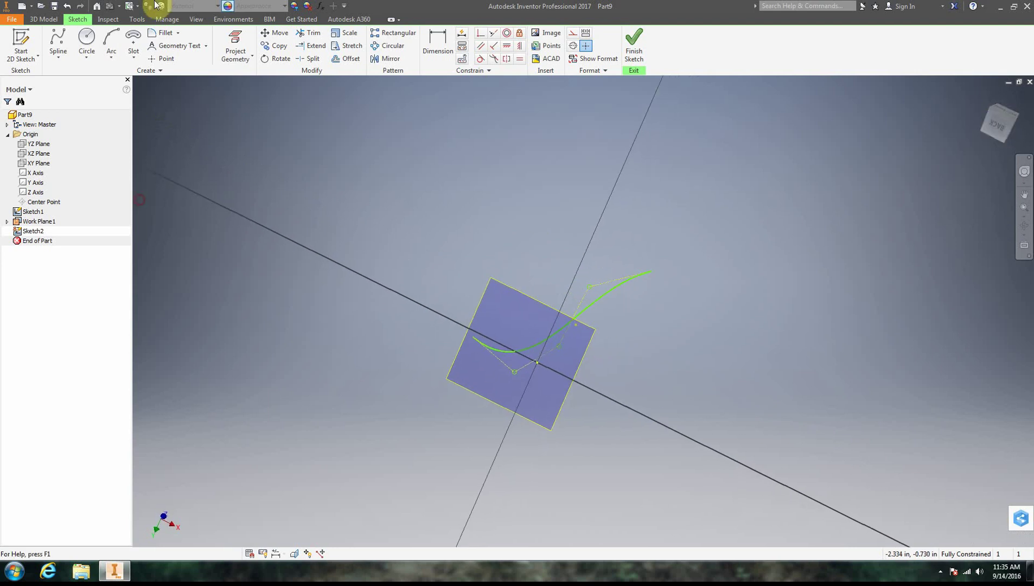
Draw a center-point circle centred at about -0.126 in, 0 in, where the spline crosses the work plane, and finish the sketch
left_click(87, 58)
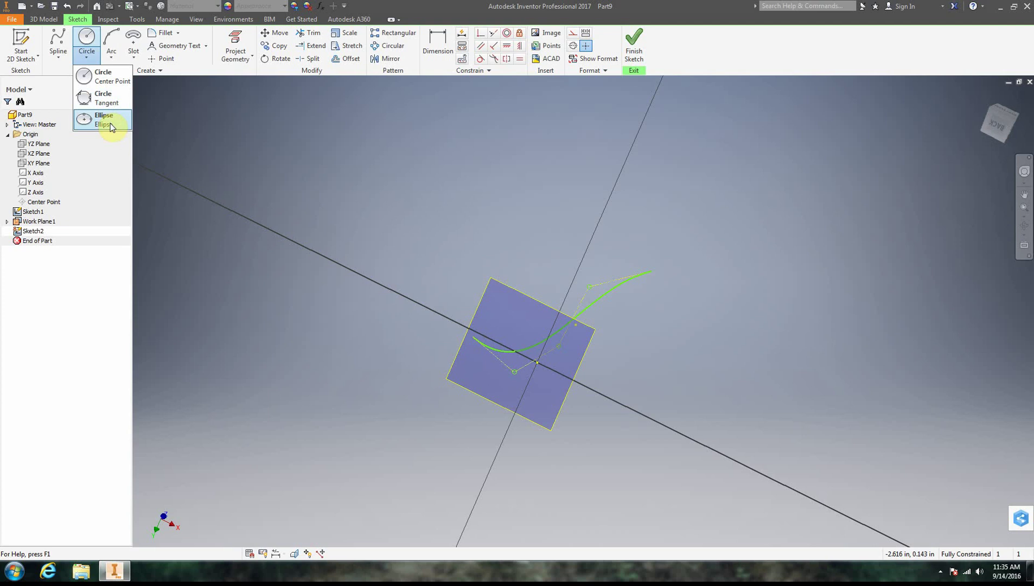
left_click(87, 36)
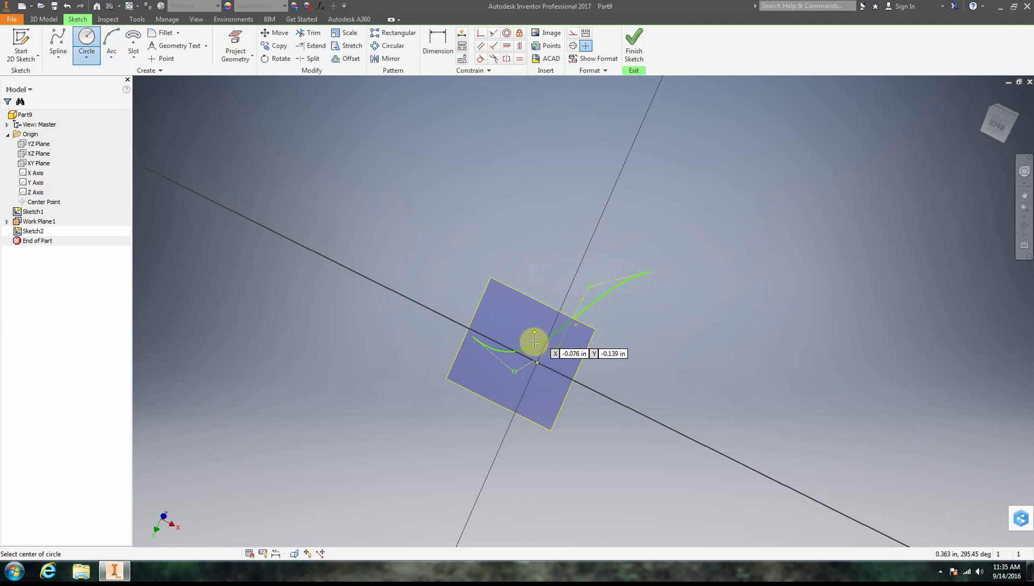
left_click(515, 352)
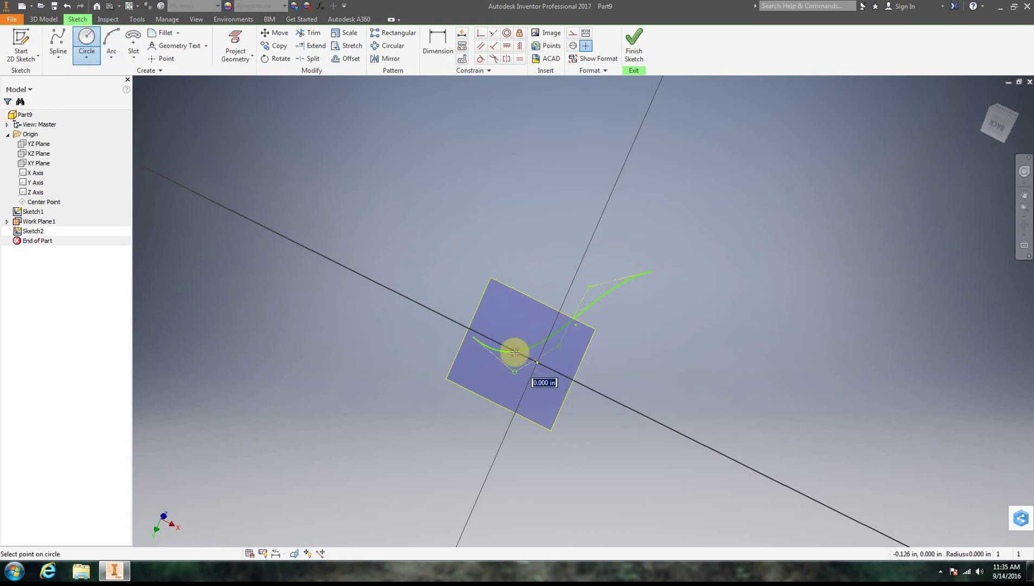
left_click(529, 330)
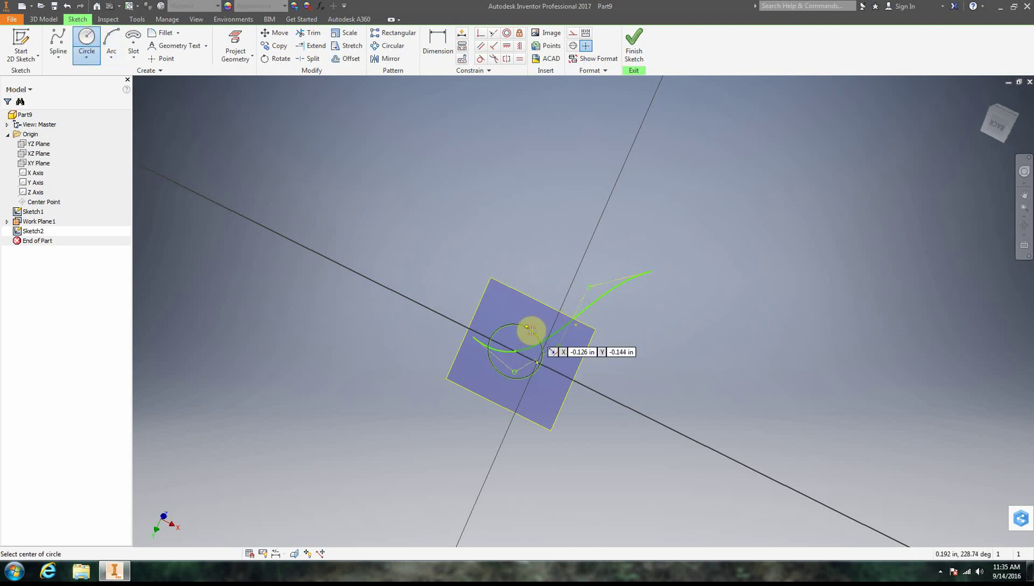
right_click(596, 271)
left_click(641, 275)
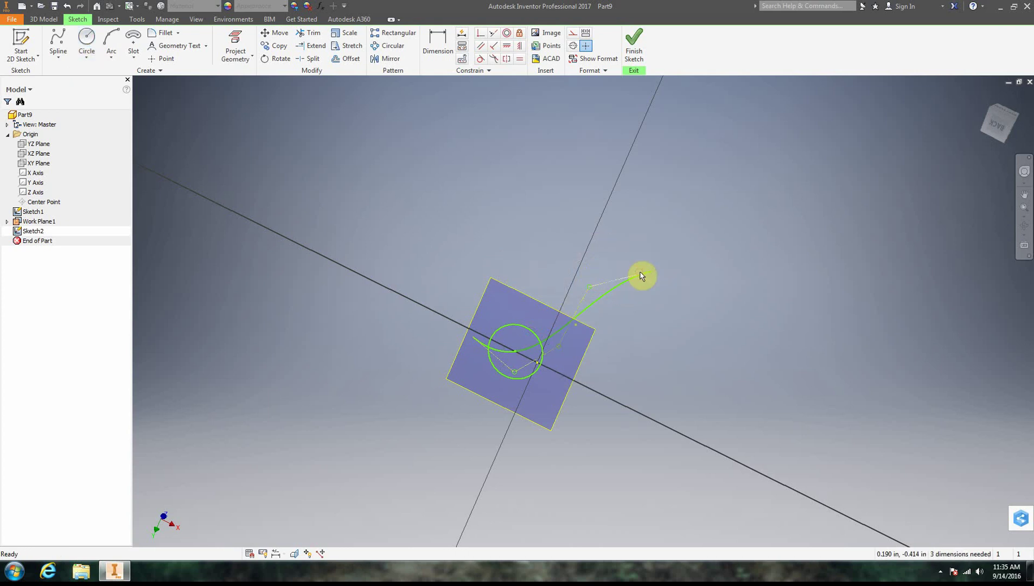
left_click(634, 43)
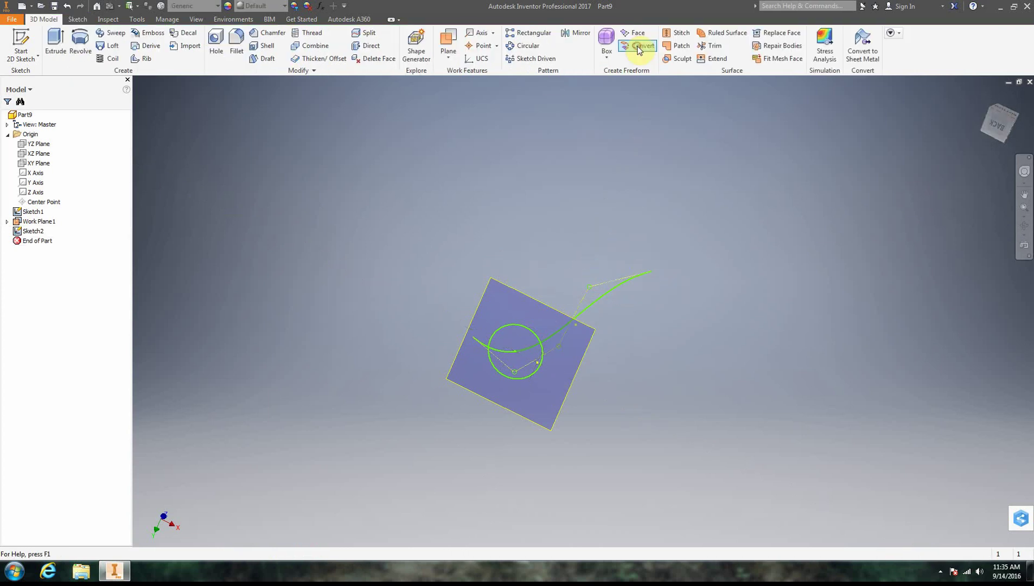
Hide the offset work plane that carries the circle sketch
mouse_move(974, 132)
left_mouse_down()
mouse_move(944, 158)
mouse_move(903, 139)
mouse_move(796, 125)
left_mouse_up()
right_click(519, 221)
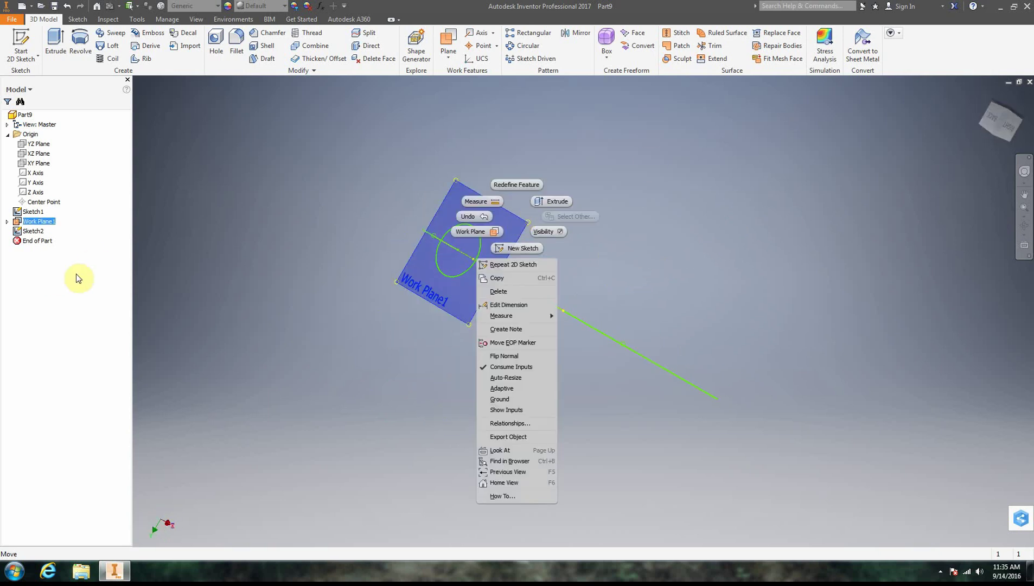
left_click(140, 267)
left_click(560, 252)
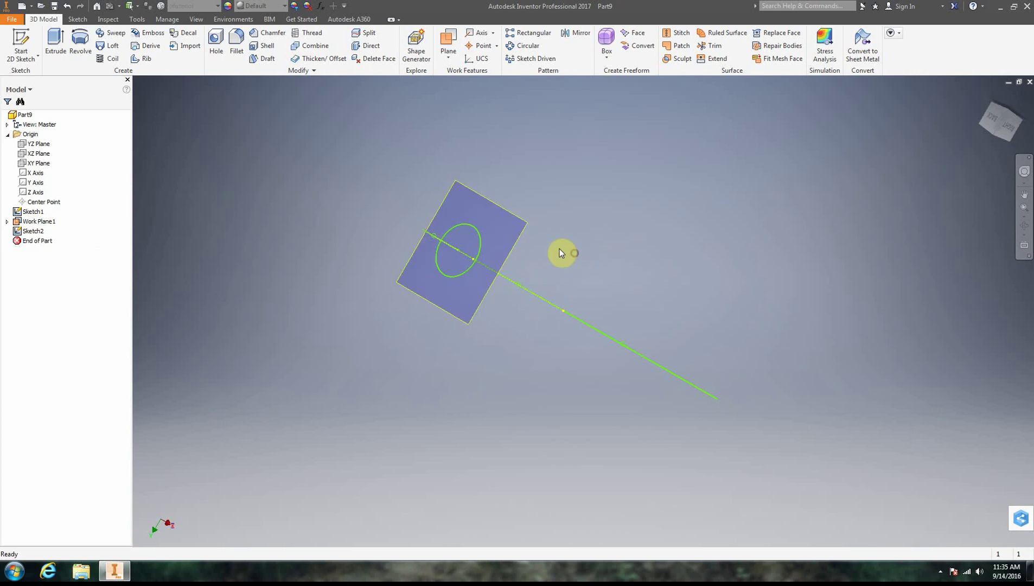
right_click(515, 234)
left_click(515, 234)
right_click(511, 214)
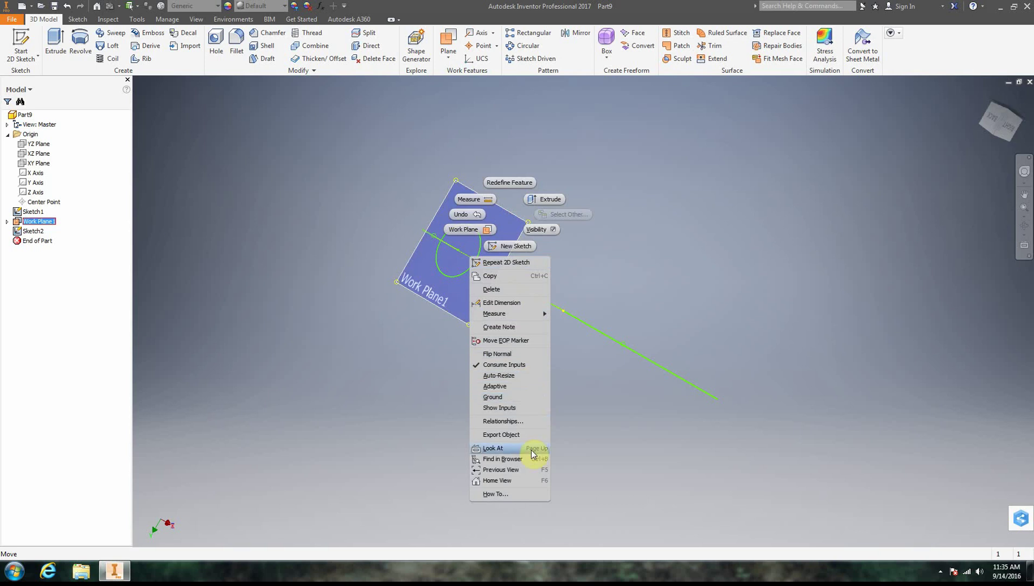
left_click(241, 385)
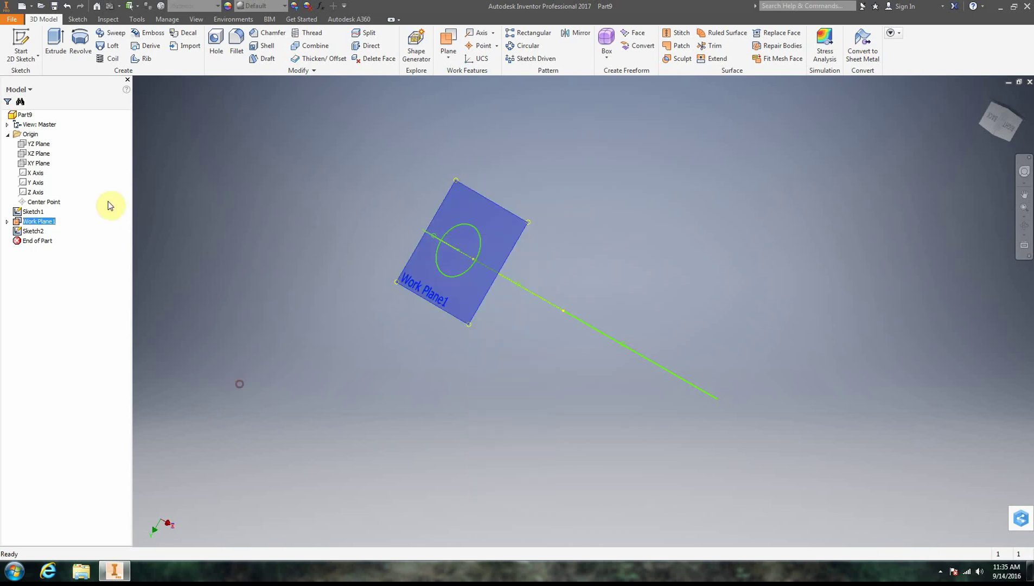
right_click(40, 225)
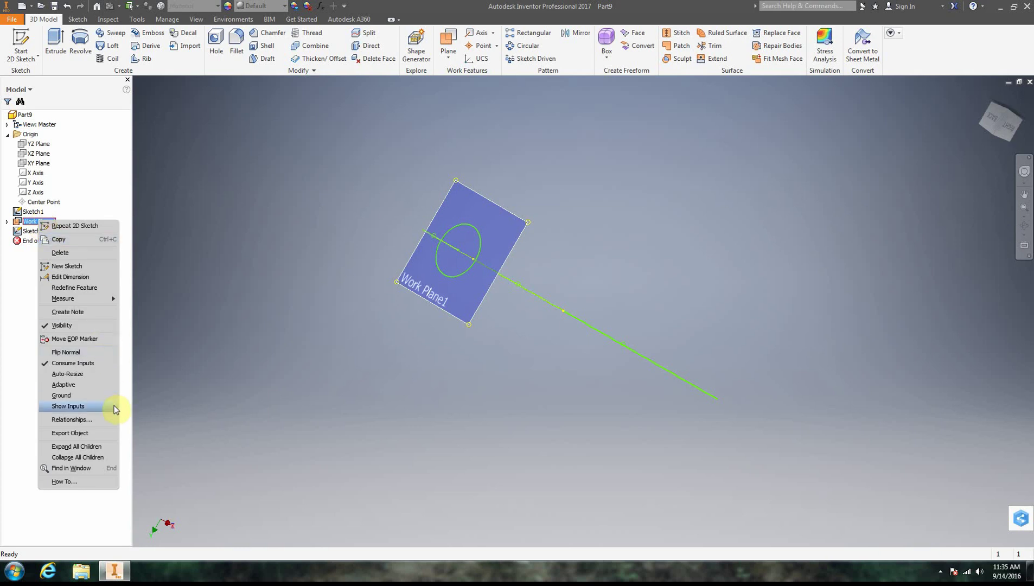
left_click(61, 326)
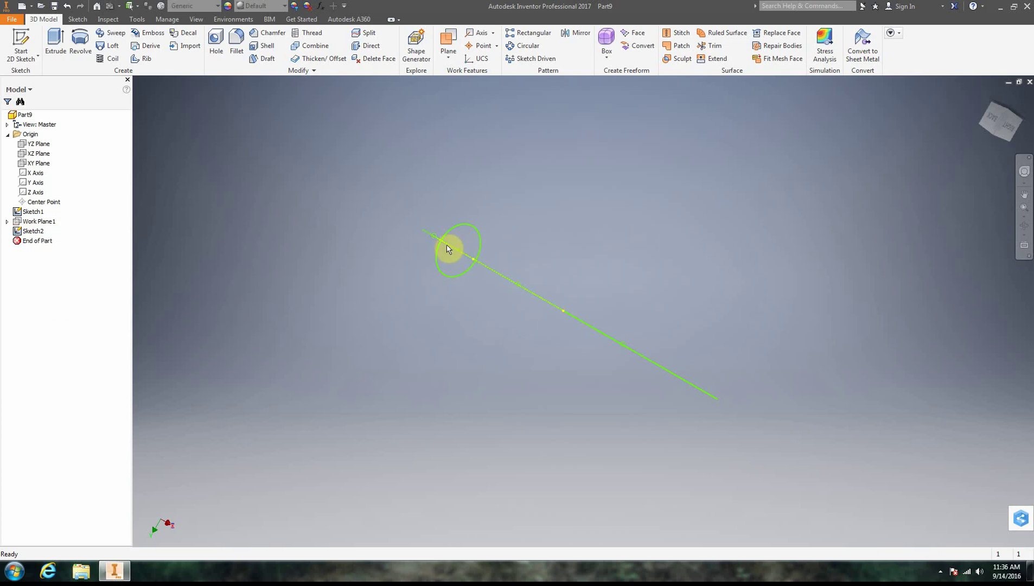
Toggle the offset work plane's visibility on and back off
right_click(25, 221)
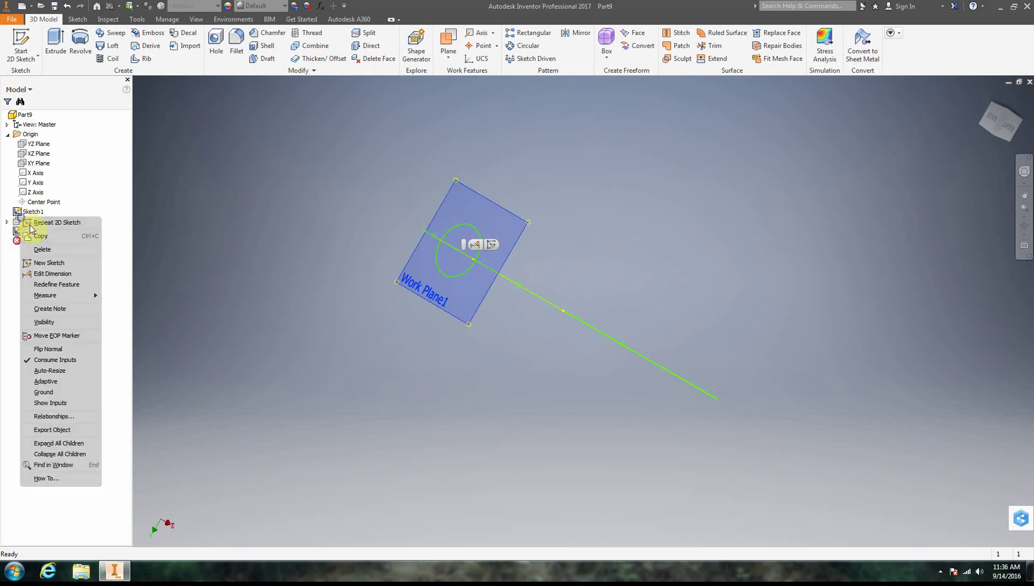
left_click(55, 323)
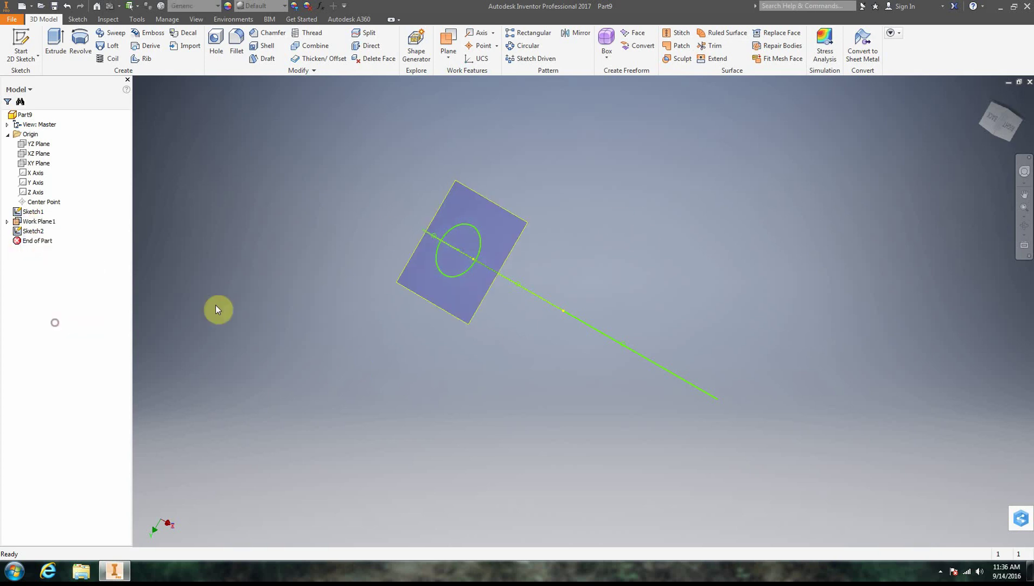
right_click(25, 223)
left_click(50, 324)
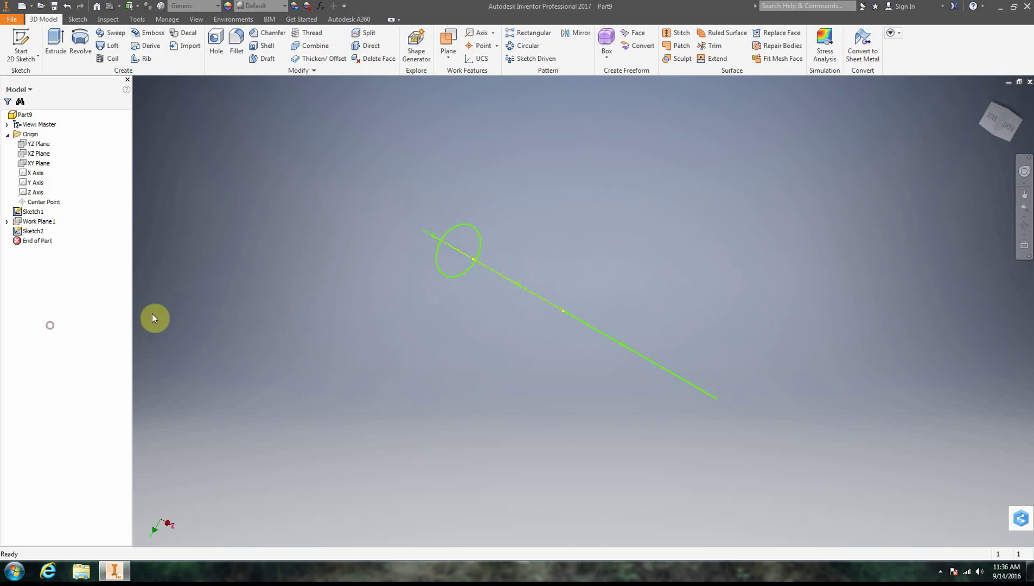
Sweep the circle along the full spline as a solid, with Path type, Path orientation, 0 taper and 0 twist
left_click(38, 221)
left_click(685, 193)
left_click(998, 118)
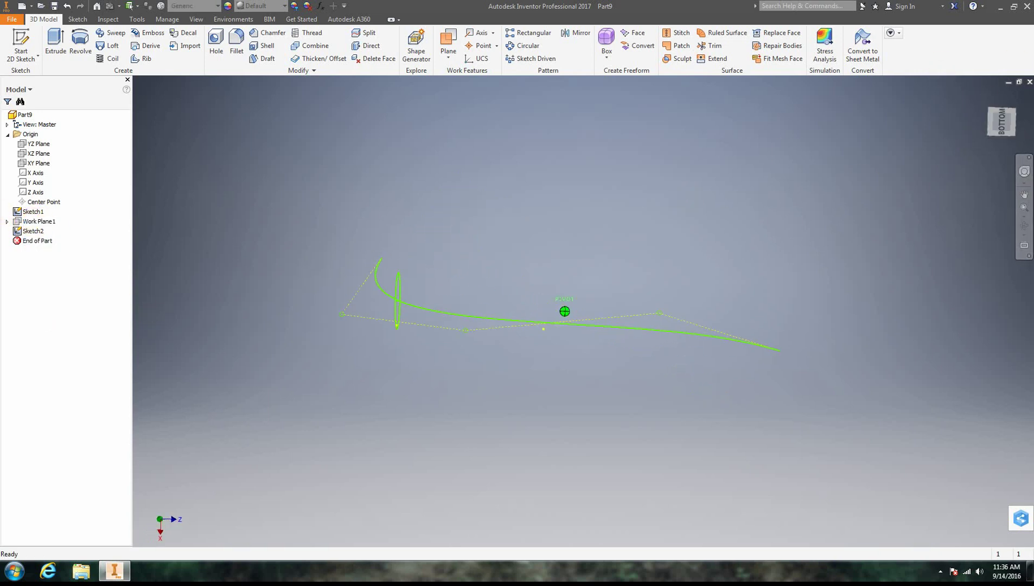
left_click(112, 37)
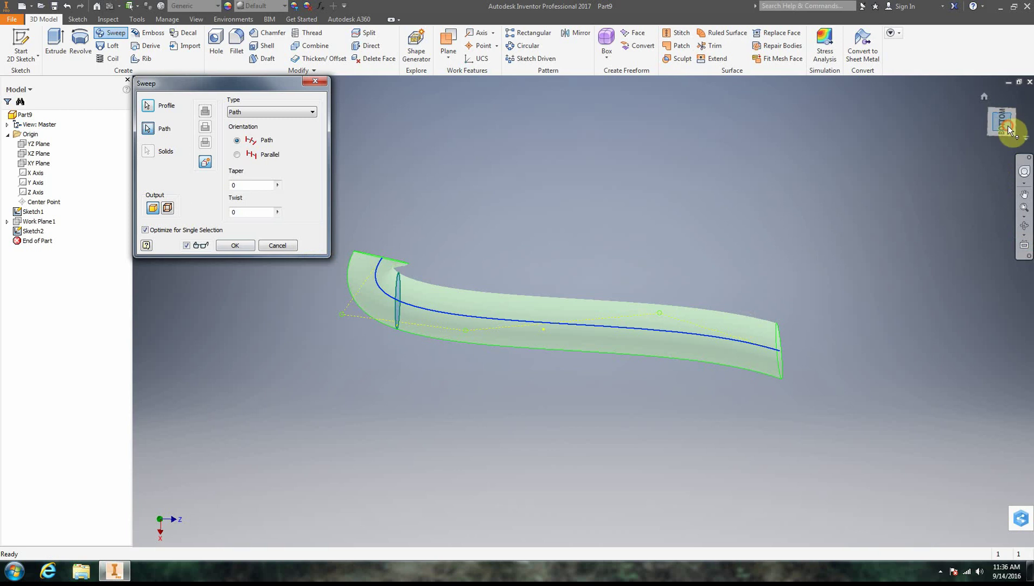
mouse_move(1007, 126)
left_mouse_down()
mouse_move(1007, 160)
mouse_move(1028, 160)
mouse_move(1020, 131)
mouse_move(1023, 138)
left_mouse_up()
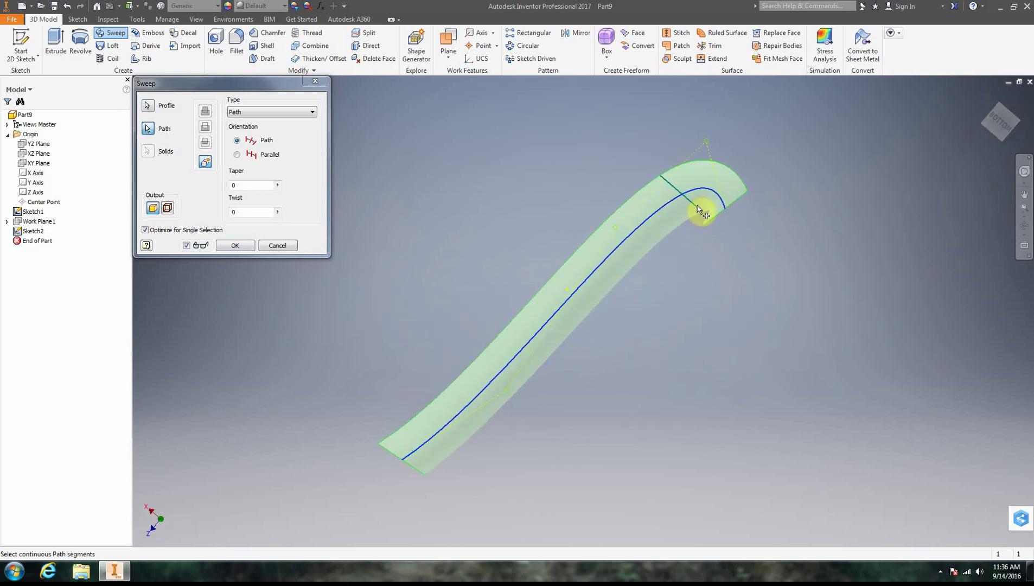
left_click(730, 204)
left_click(235, 246)
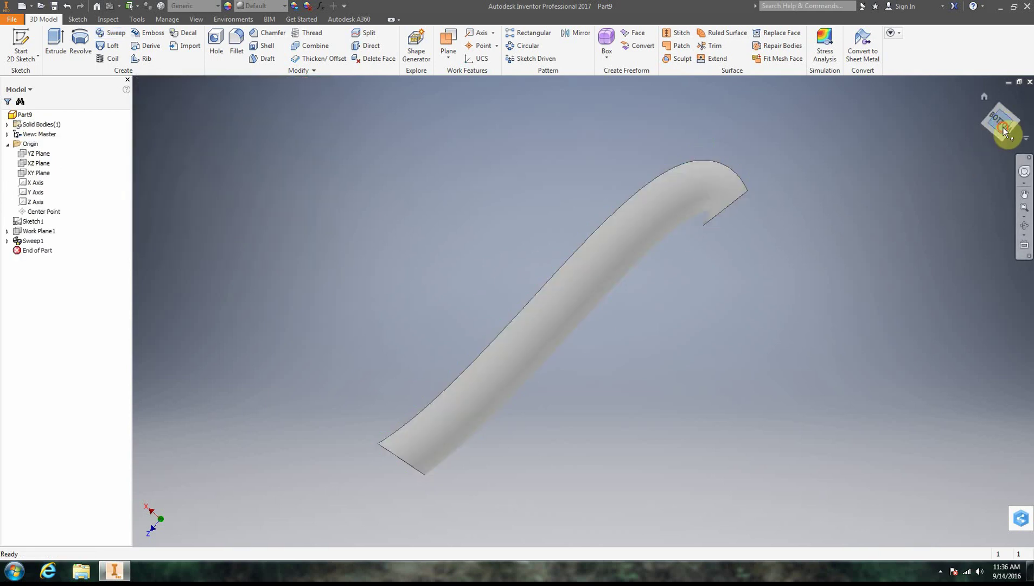
mouse_move(1002, 127)
left_mouse_down()
mouse_move(895, 126)
mouse_move(907, 123)
mouse_move(896, 128)
mouse_move(905, 168)
mouse_move(874, 190)
mouse_move(945, 102)
mouse_move(944, 82)
mouse_move(911, 87)
left_mouse_up()
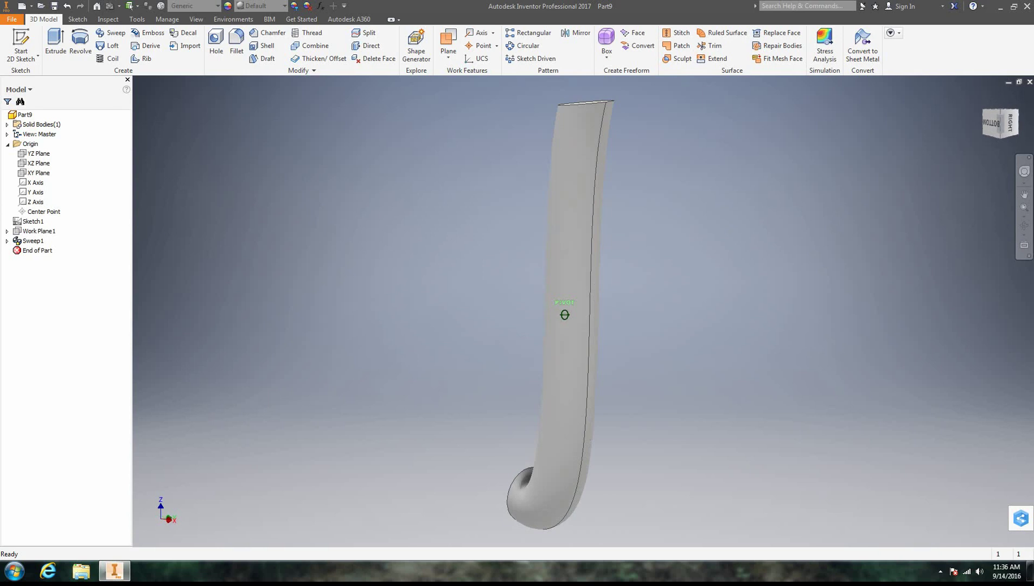
left_click_drag(901, 176, 896, 179)
mouse_move(897, 179)
middle_mouse_down("shift")
mouse_move(928, 181)
mouse_move(873, 178)
middle_mouse_up("shift")
left_click_drag(872, 178, 689, 397)
left_click_drag(1003, 130, 1003, 130)
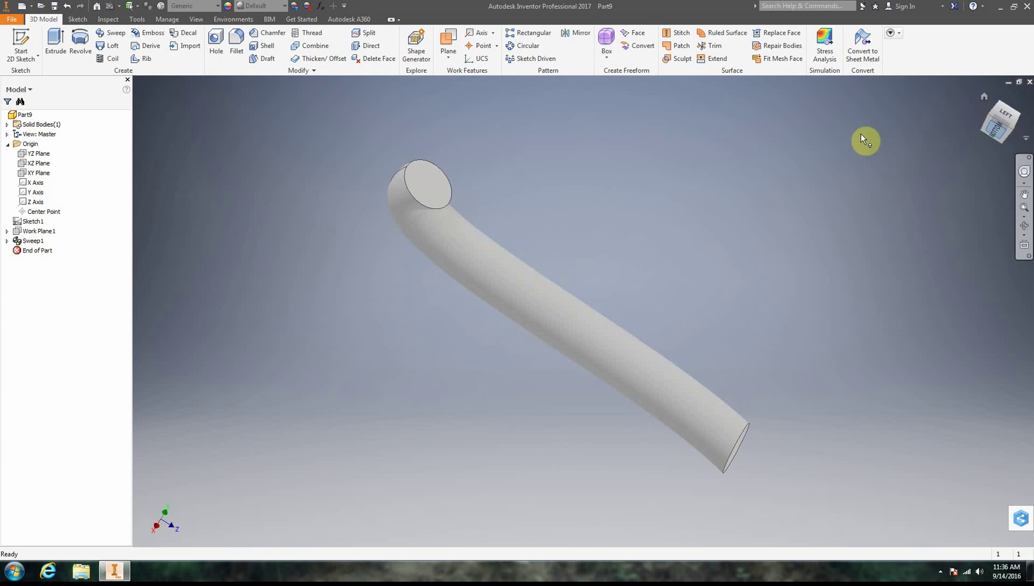
left_click(940, 572)
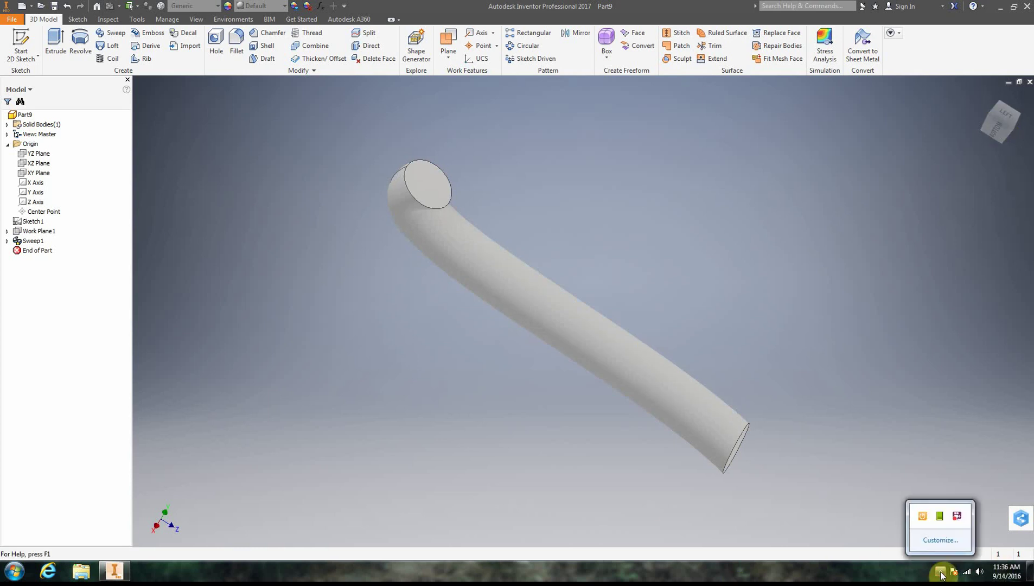